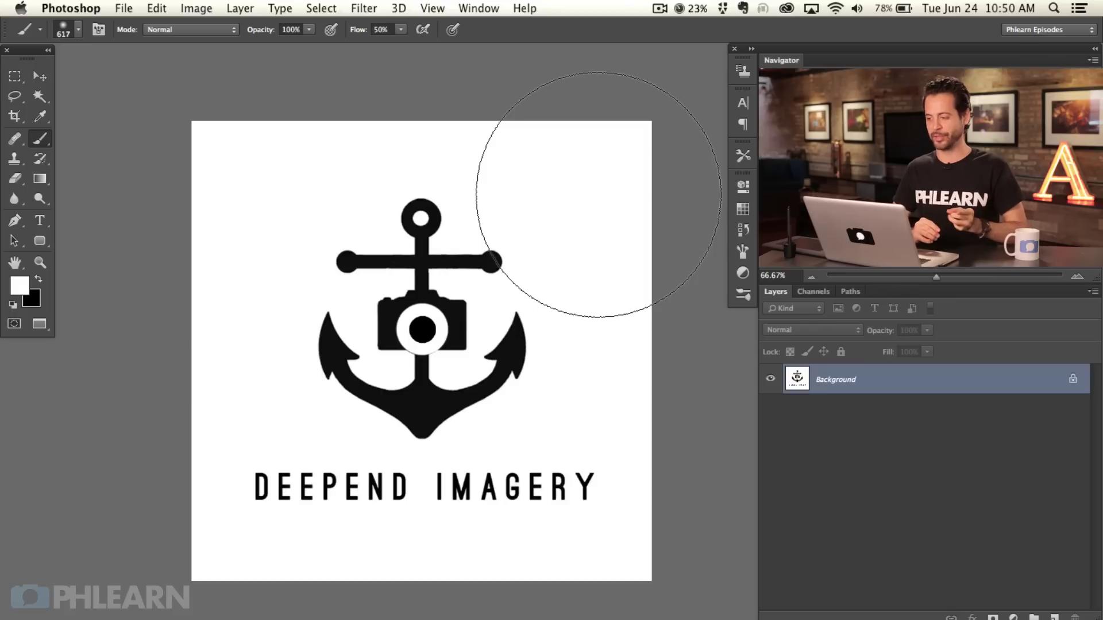
Check the logo document's pixel dimensions and resolution in Image Size, and cancel the dialog
{"action": "left_click_drag", "start_coordinate": [542, 256], "coordinate": [564, 254]}
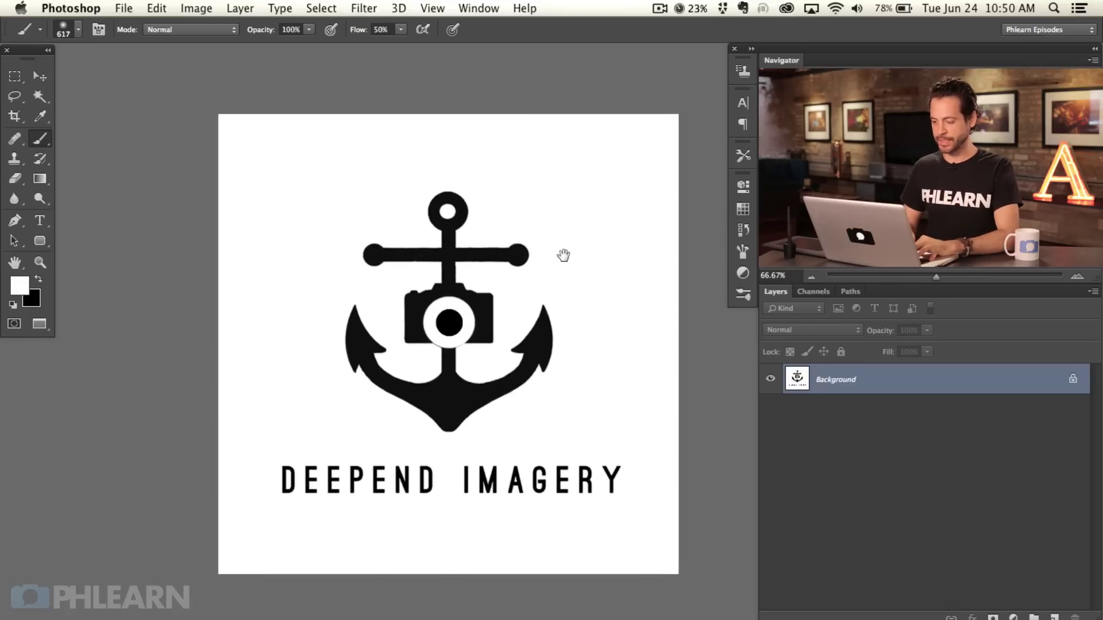
{"action": "left_click_drag", "start_coordinate": [487, 375], "coordinate": [404, 368]}
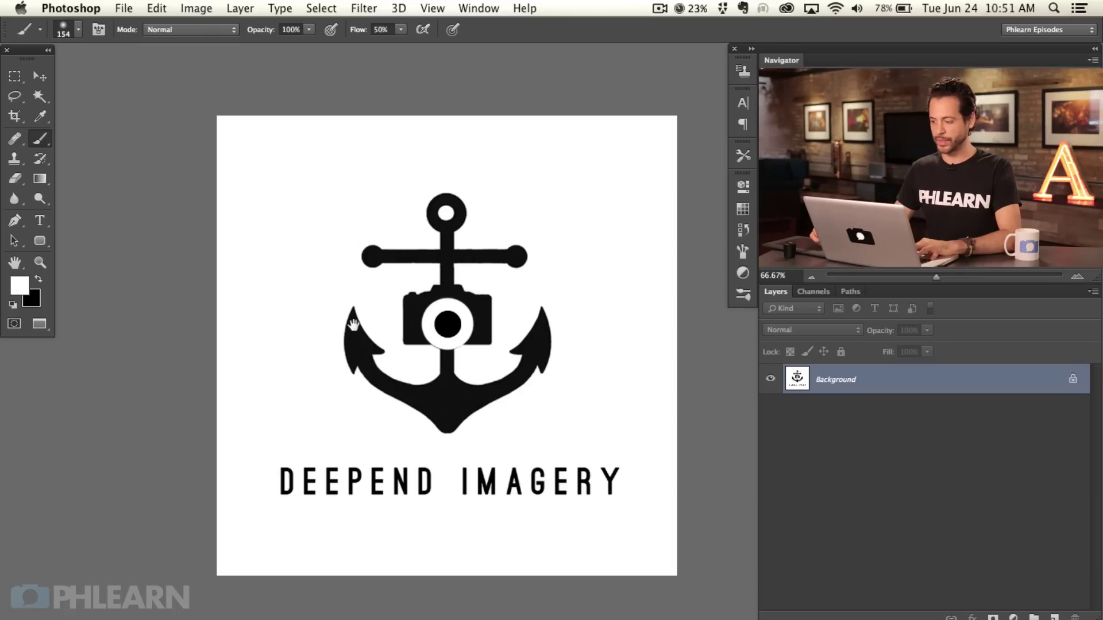
{"action": "scroll", "coordinate": [282, 217], "scroll_direction": "up", "scroll_amount": 2}
{"action": "left_click", "coordinate": [199, 7]}
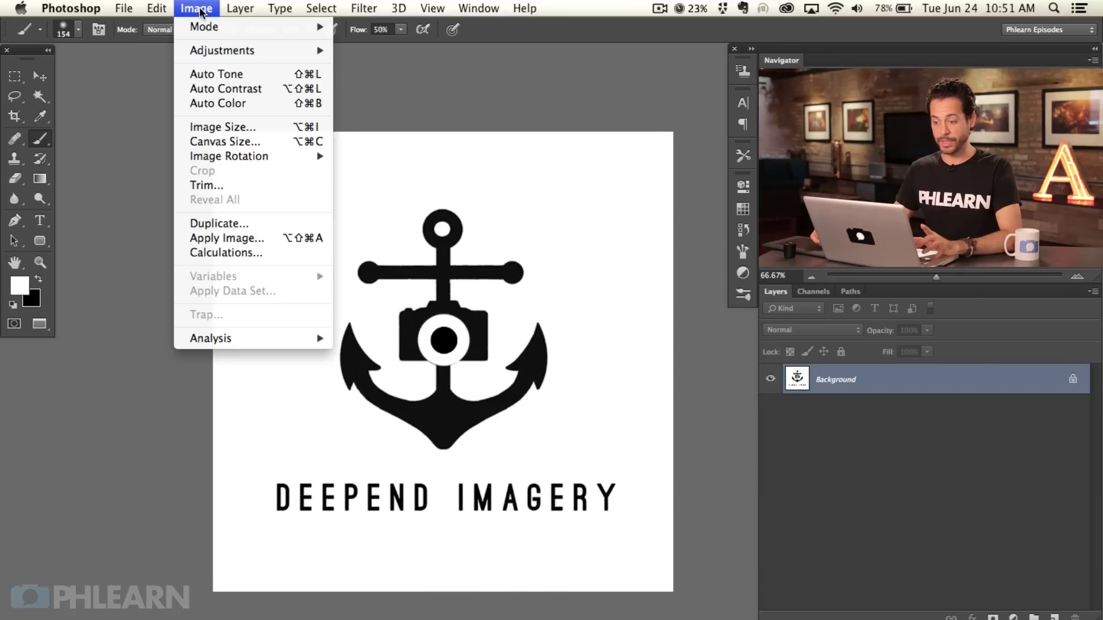
{"action": "left_click", "coordinate": [227, 127]}
{"action": "left_click_drag", "start_coordinate": [401, 136], "coordinate": [379, 86]}
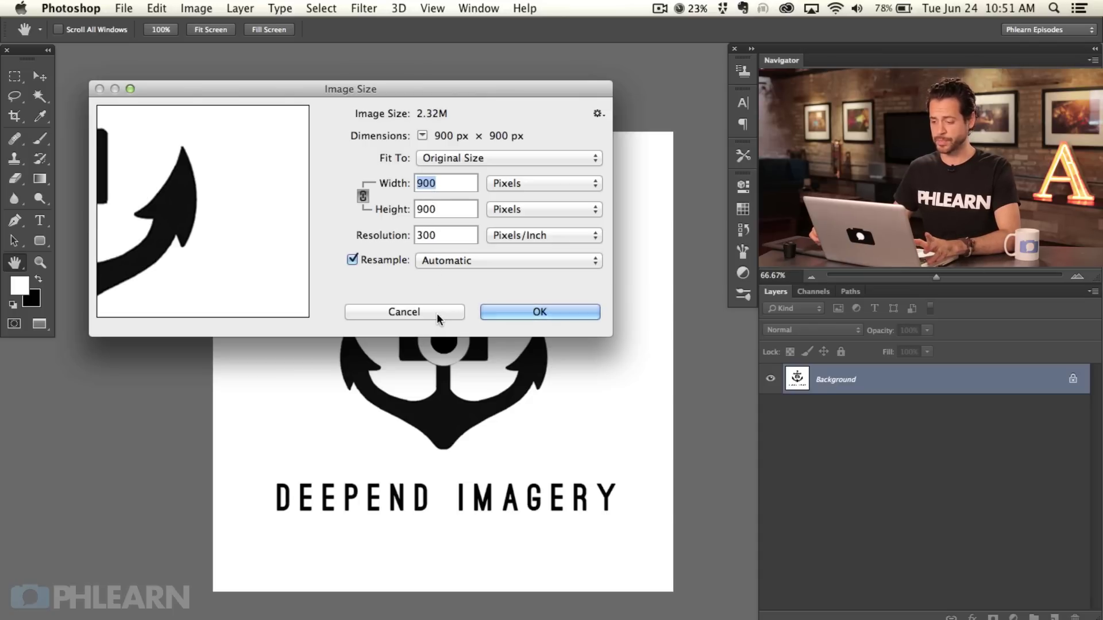
{"action": "left_click", "coordinate": [430, 311]}
{"action": "key", "text": "b"}
{"action": "mouse_move", "coordinate": [453, 324]}
{"action": "left_mouse_down"}
{"action": "mouse_move", "coordinate": [438, 328]}
{"action": "mouse_move", "coordinate": [442, 320]}
{"action": "left_mouse_up"}
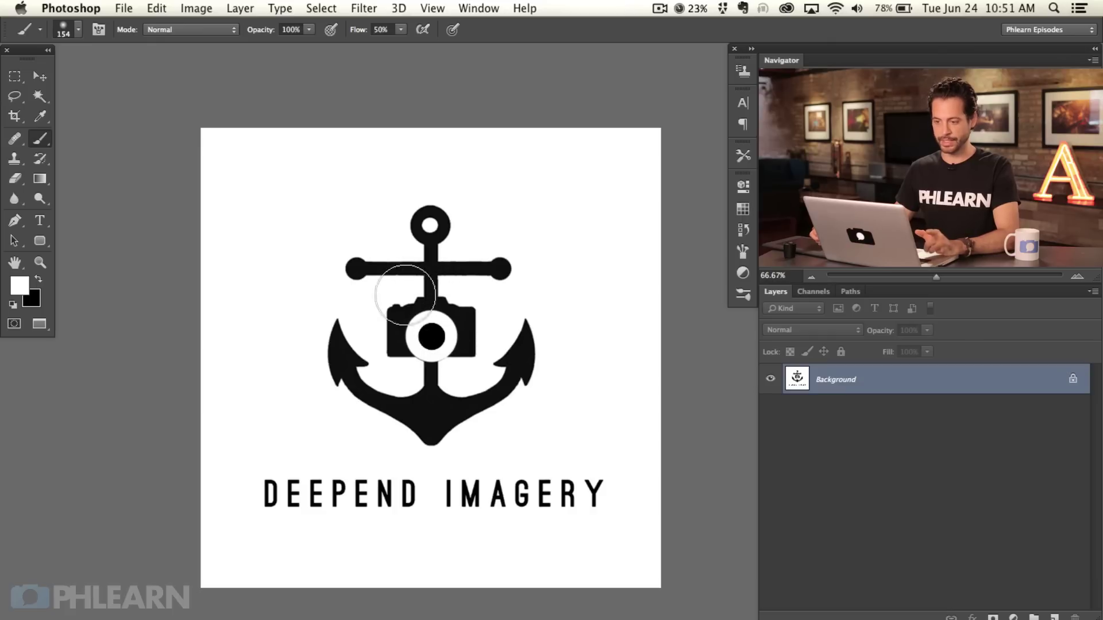
Define a brush preset from the Deepend Imagery logo and name it "Deepend Watermark"
{"action": "left_click", "coordinate": [157, 9]}
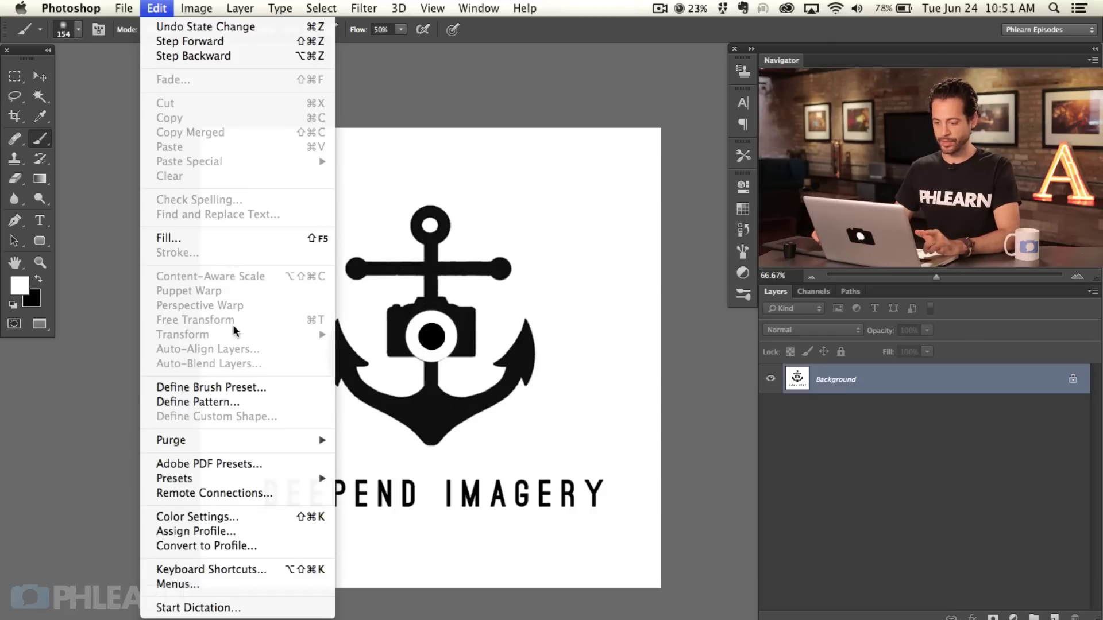
{"action": "left_click", "coordinate": [287, 388]}
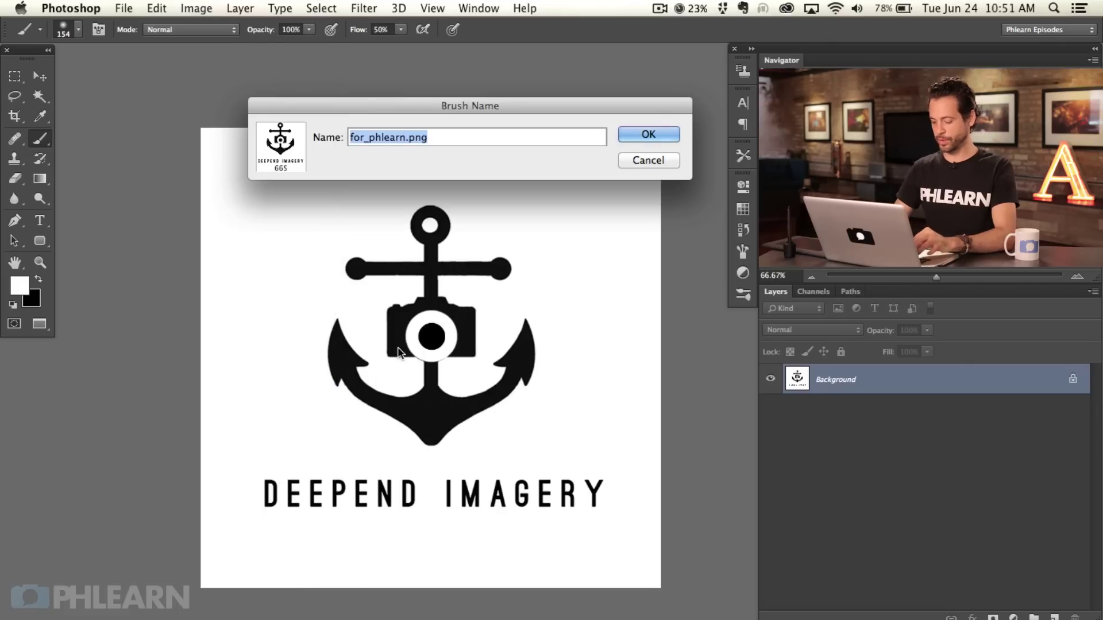
{"action": "type", "text": "Deepend Watermark"}
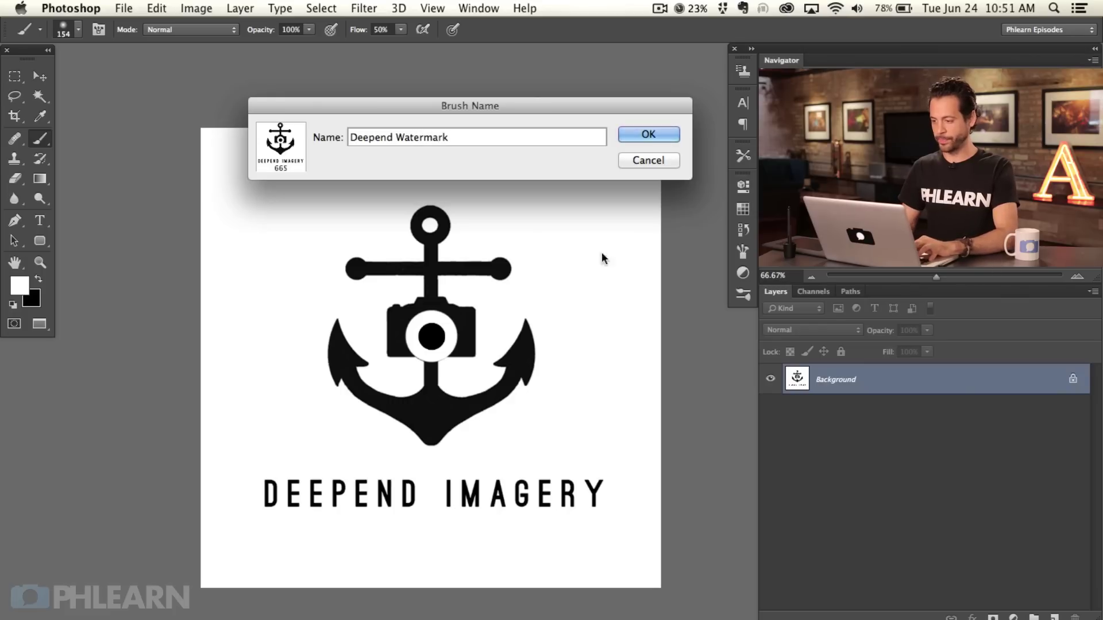
{"action": "left_click", "coordinate": [648, 134]}
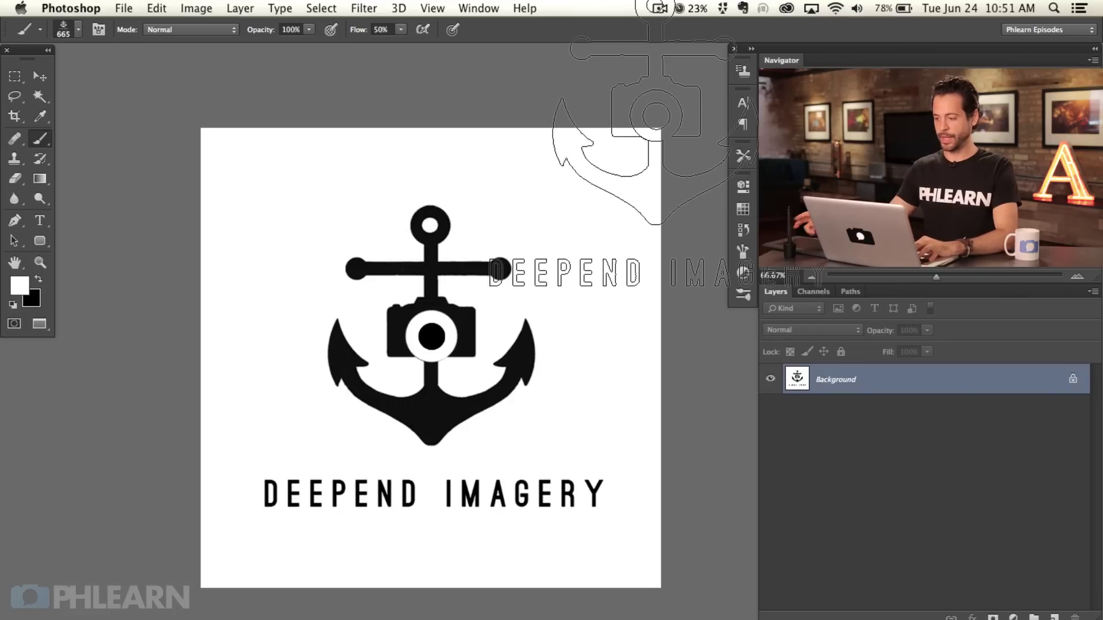
Test the watermark brush with several black stamps over the logo document, and undo the stamps
{"action": "left_click", "coordinate": [37, 280]}
{"action": "left_click", "coordinate": [310, 295]}
{"action": "left_click", "coordinate": [483, 346]}
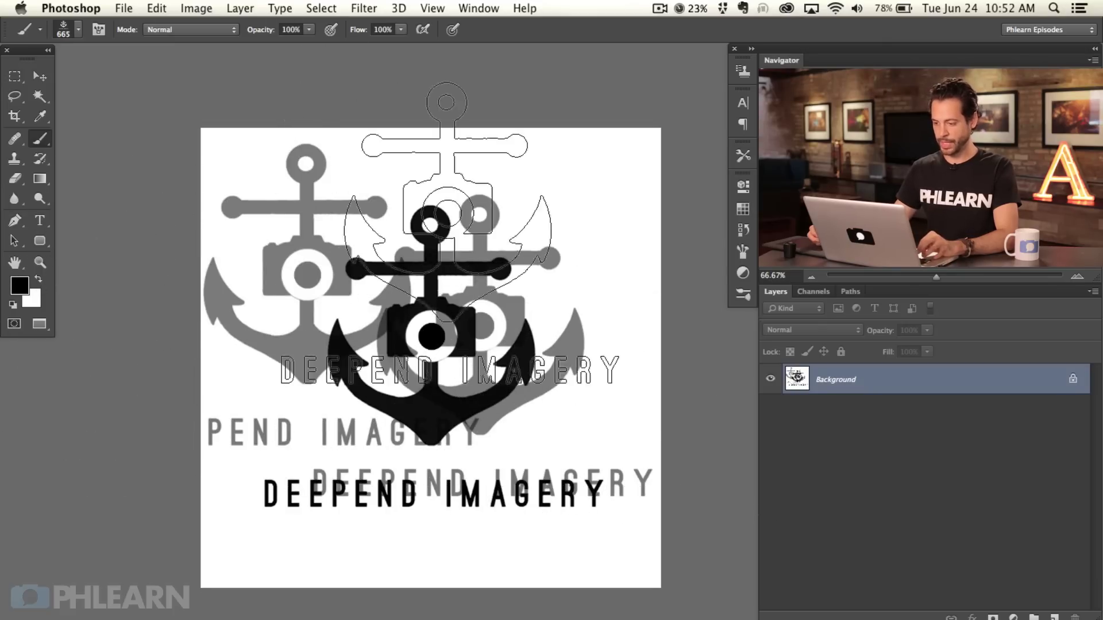
{"action": "left_click", "coordinate": [512, 321]}
{"action": "left_click", "coordinate": [371, 430]}
{"action": "key", "text": "super+alt+z"}
{"action": "key", "text": "super+alt+z"}
{"action": "key", "text": "super+alt+z"}
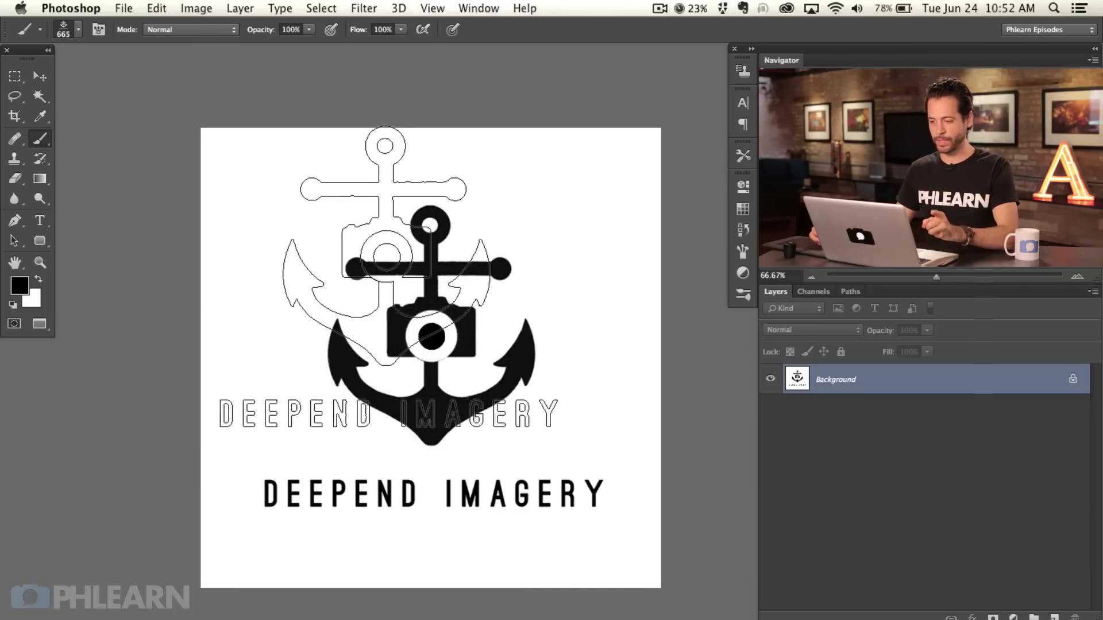
{"action": "left_click", "coordinate": [479, 8]}
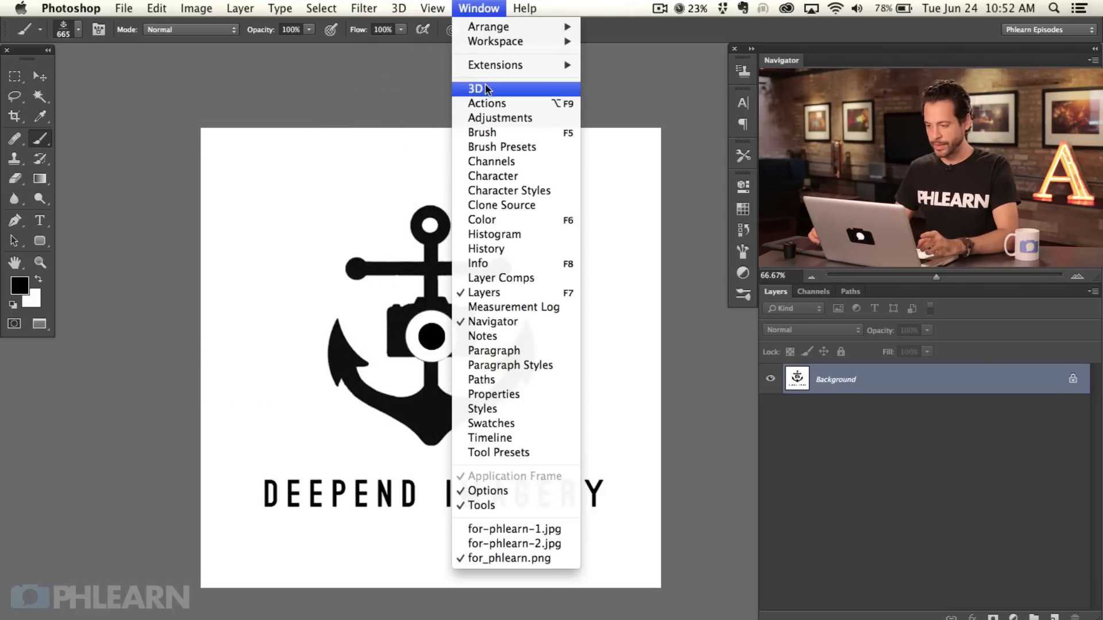
{"action": "left_click", "coordinate": [512, 147]}
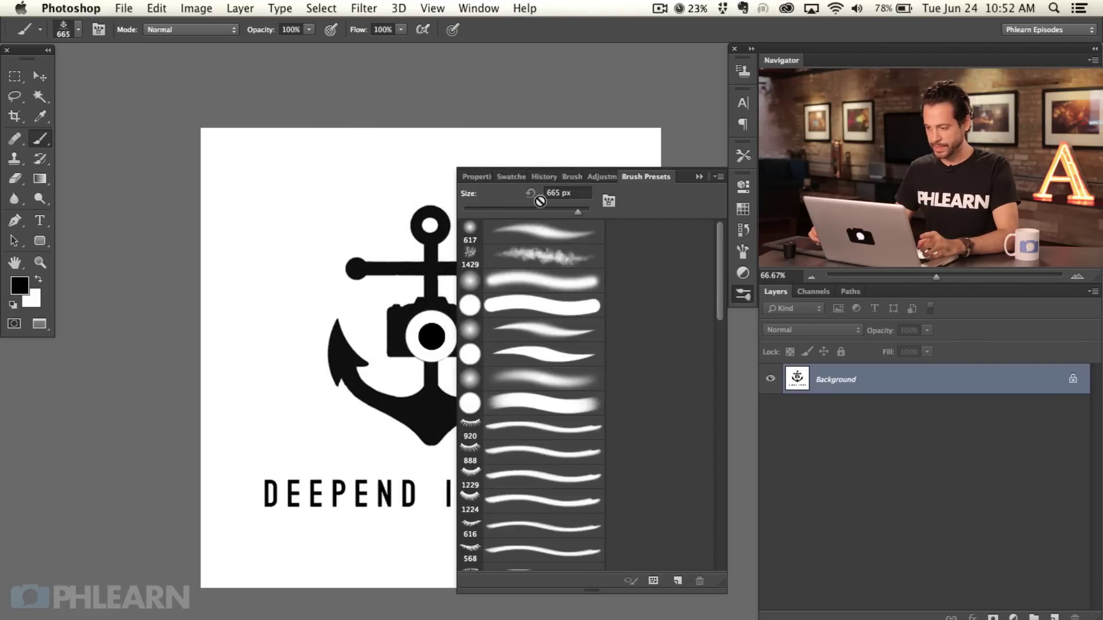
{"action": "left_click", "coordinate": [719, 176]}
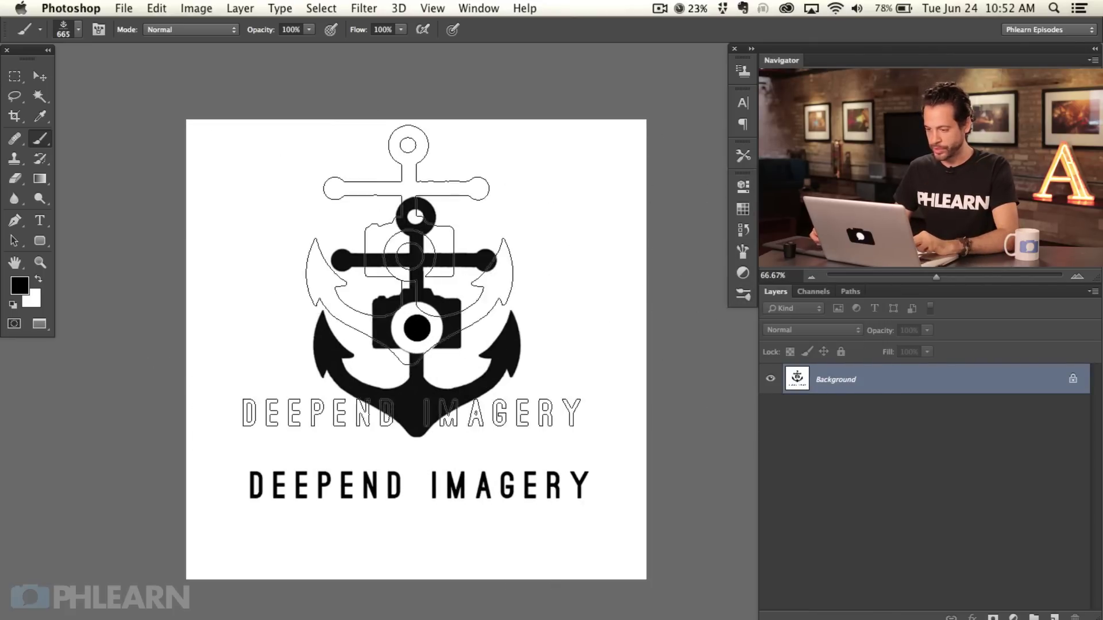
Move the anchor logo watermark brush to the first position of the brush list in the Preset Manager
{"action": "right_click", "coordinate": [532, 290]}
{"action": "left_click", "coordinate": [769, 293]}
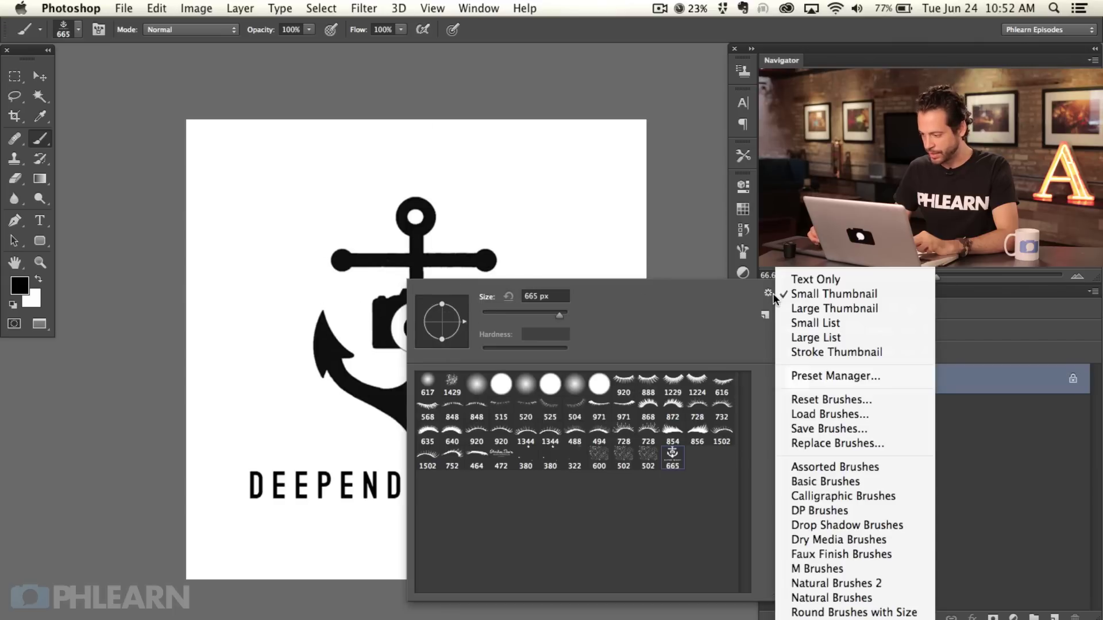
{"action": "left_click", "coordinate": [823, 376]}
{"action": "left_click_drag", "start_coordinate": [425, 122], "coordinate": [434, 159]}
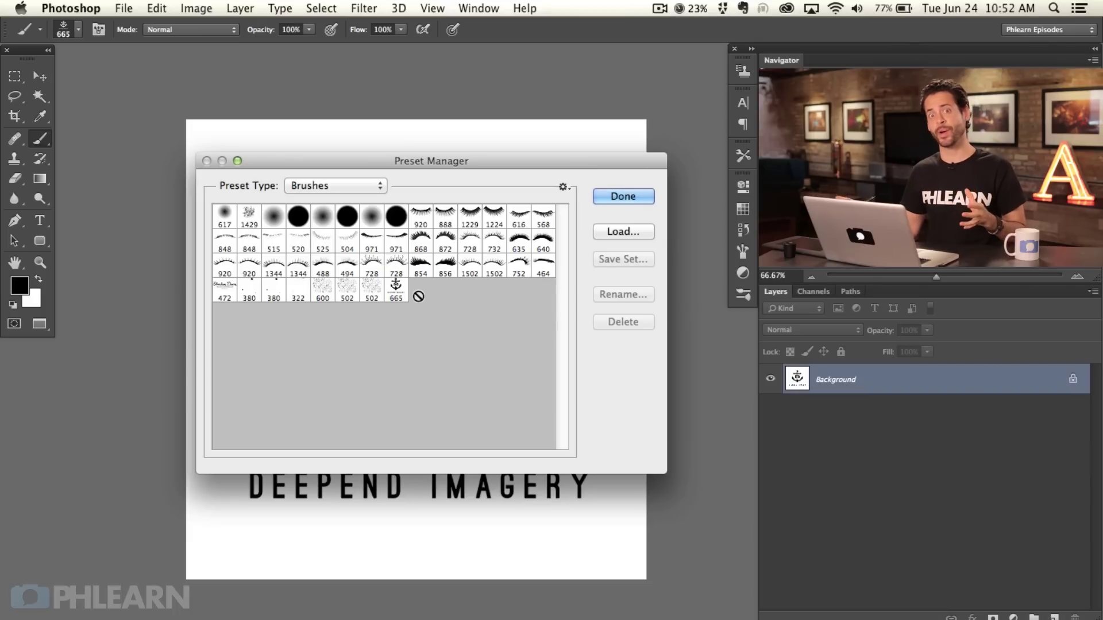
{"action": "left_click_drag", "start_coordinate": [418, 297], "coordinate": [419, 296]}
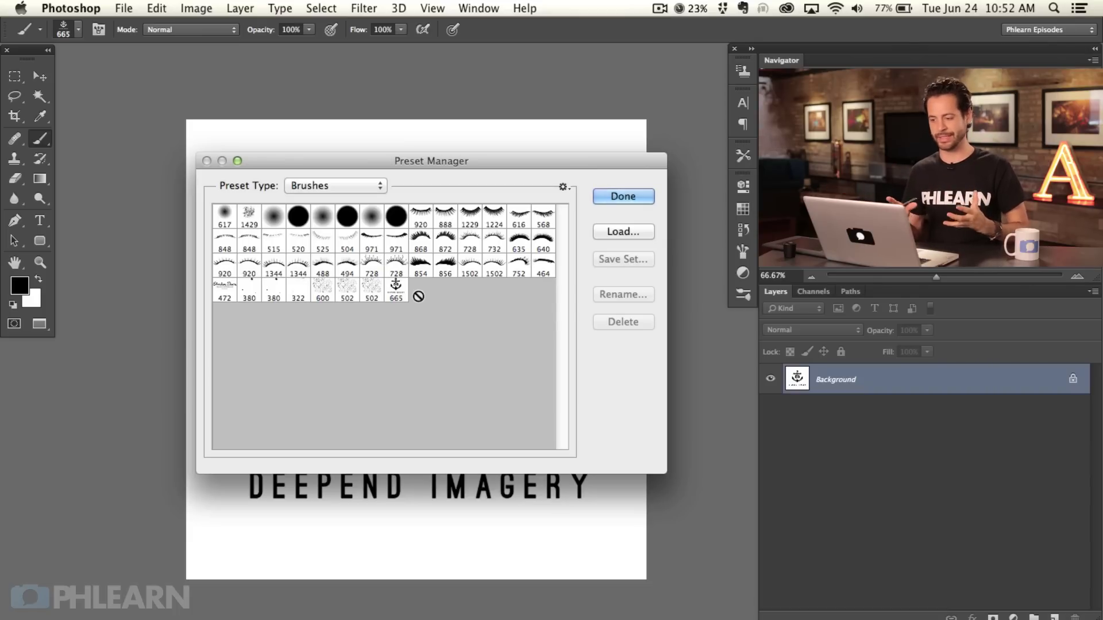
{"action": "left_click_drag", "start_coordinate": [418, 297], "coordinate": [418, 296]}
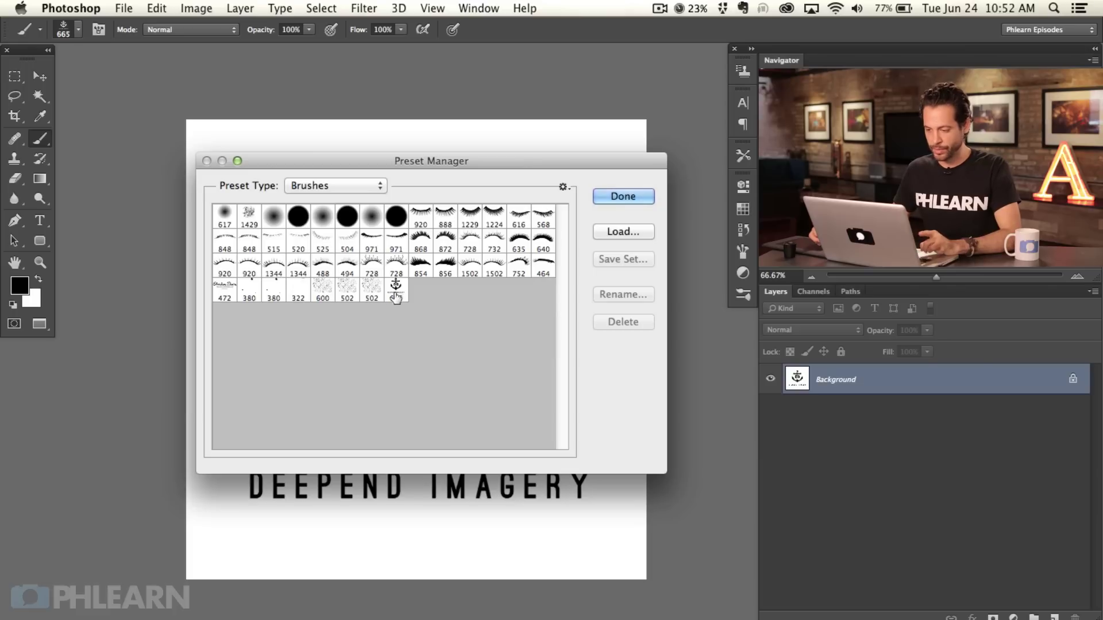
{"action": "mouse_move", "coordinate": [395, 294]}
{"action": "left_mouse_down"}
{"action": "mouse_move", "coordinate": [266, 216]}
{"action": "mouse_move", "coordinate": [228, 220]}
{"action": "left_mouse_up"}
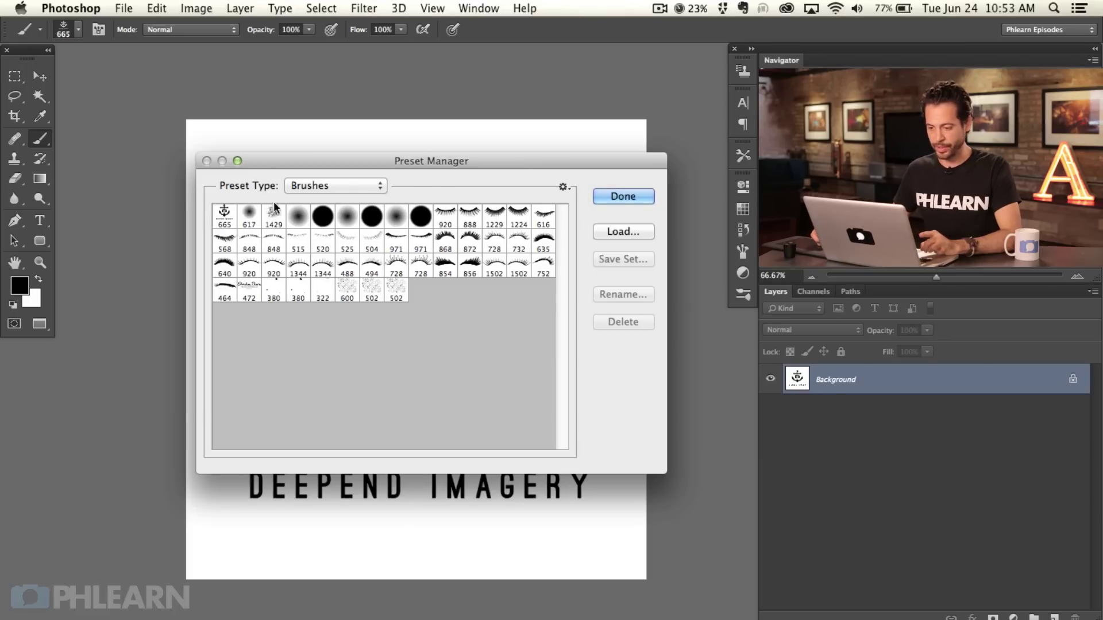
{"action": "left_click", "coordinate": [611, 195]}
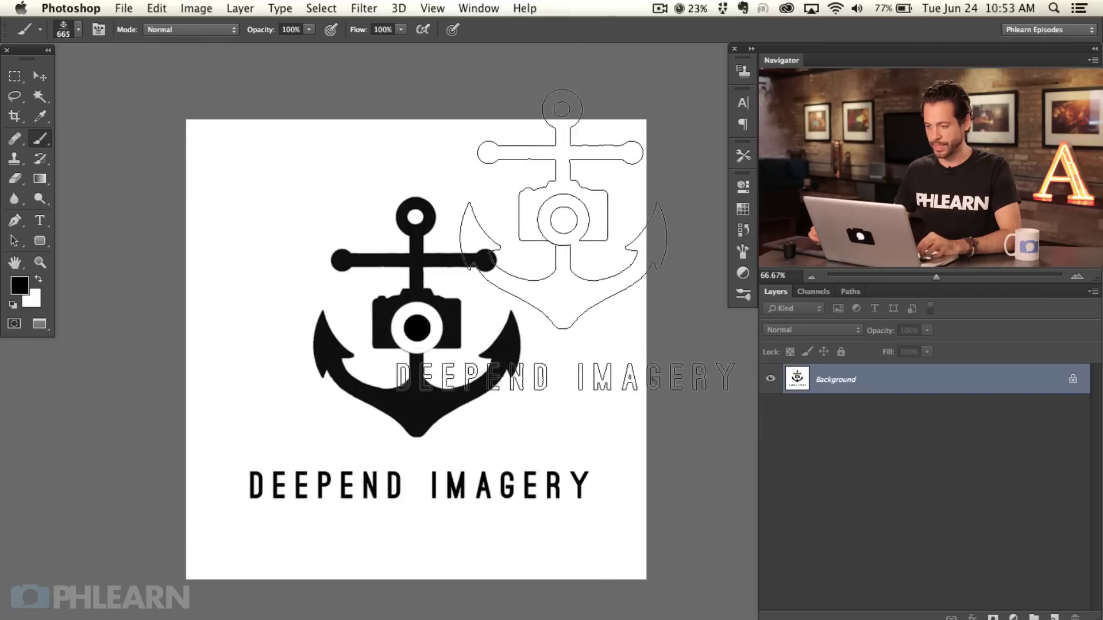
Bring the for-phlearn-1.jpg wedding photo to the front for editing
{"action": "left_click", "coordinate": [478, 9]}
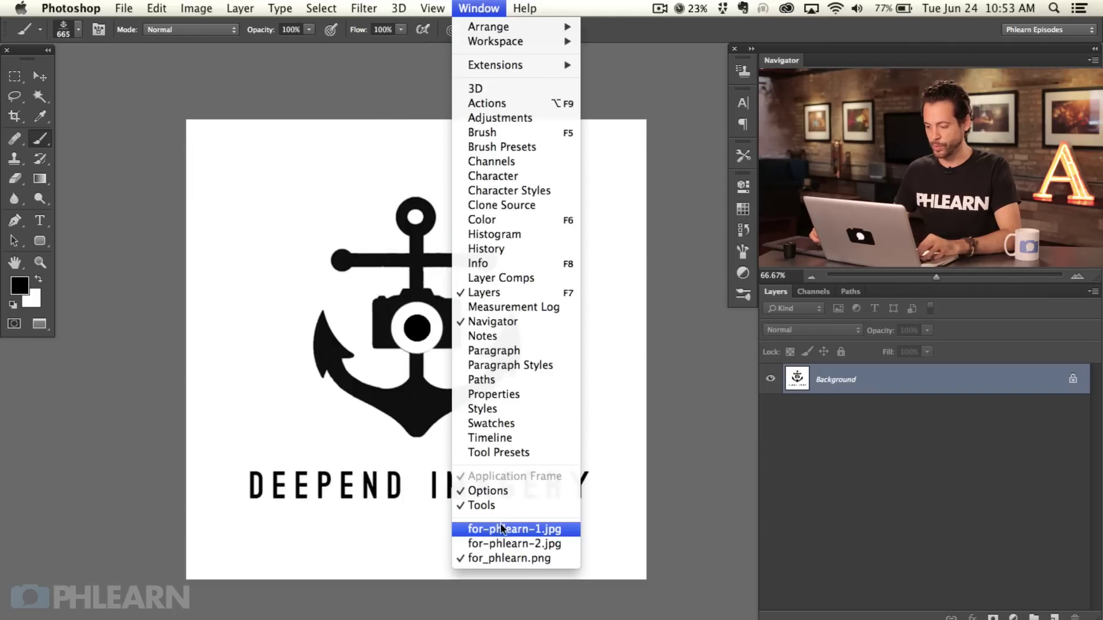
{"action": "left_click", "coordinate": [538, 529]}
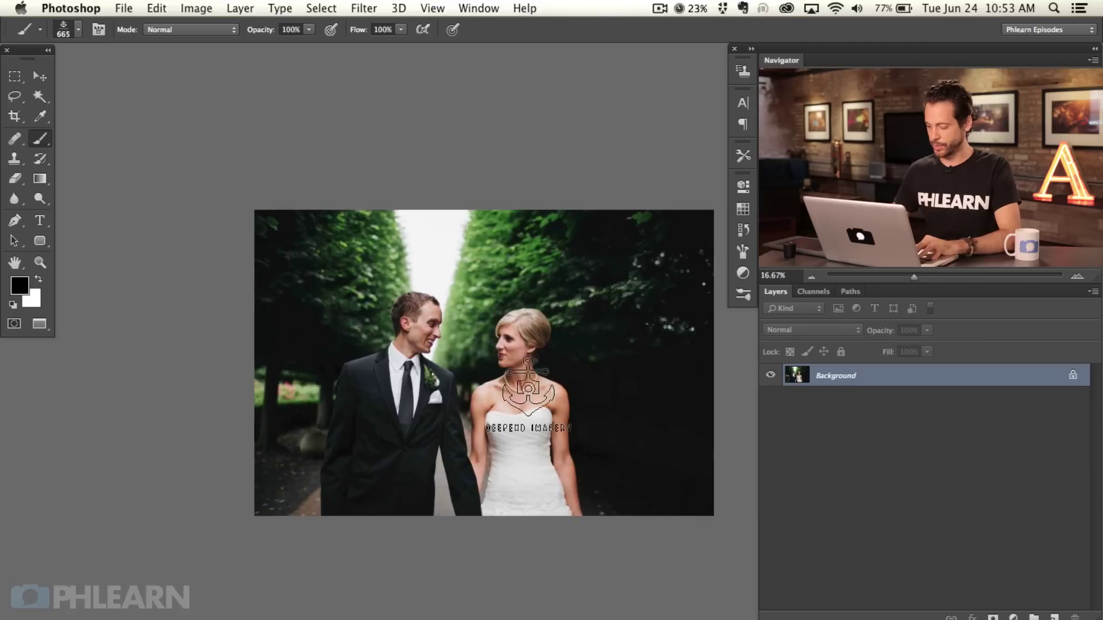
{"action": "key", "text": "super+plus"}
{"action": "key", "text": "super+plus"}
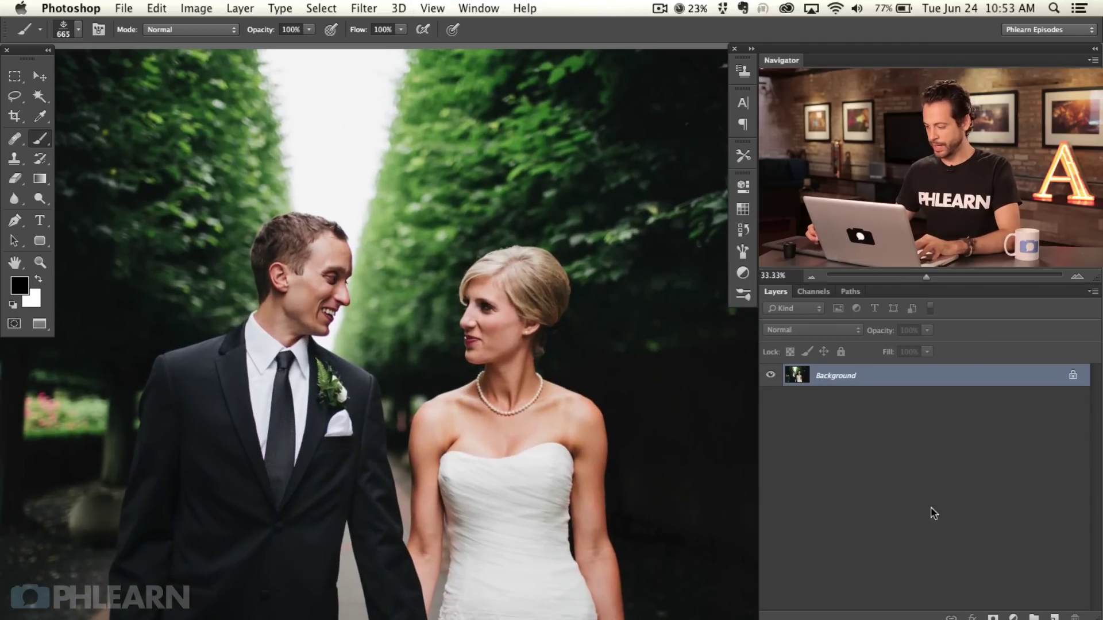
Add a Curves adjustment layer that lifts the Blue channel's shadows from input 50 to output 77 and lowers its highlights
{"action": "left_click", "coordinate": [1013, 618]}
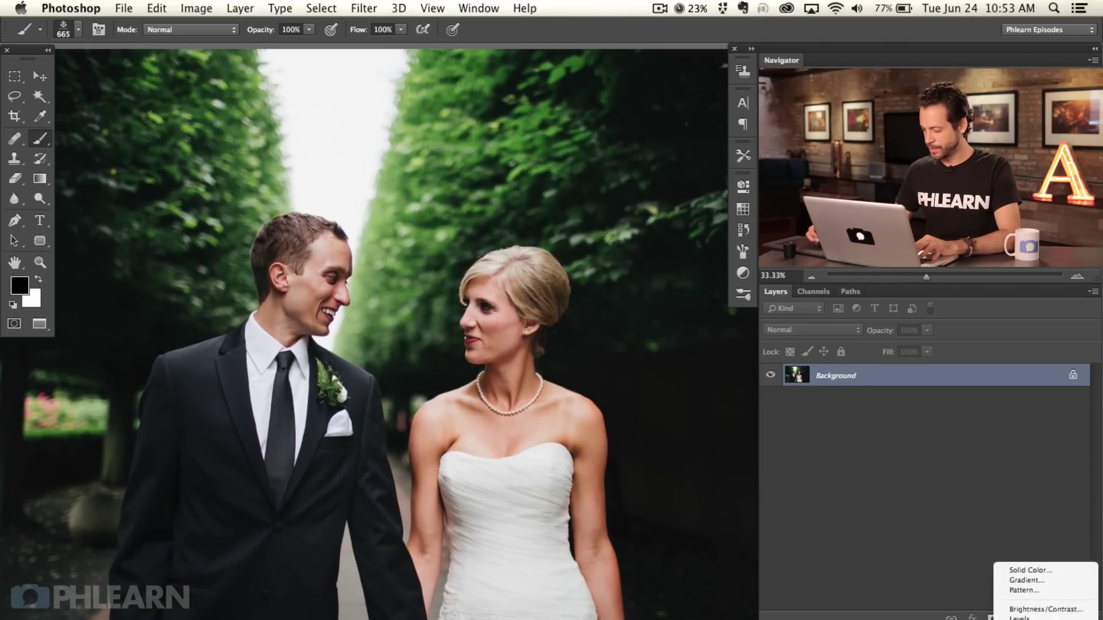
{"action": "left_click", "coordinate": [1025, 598]}
{"action": "left_click", "coordinate": [580, 242]}
{"action": "left_click", "coordinate": [571, 273]}
{"action": "left_click_drag", "start_coordinate": [501, 452], "coordinate": [514, 410]}
{"action": "left_click_drag", "start_coordinate": [699, 257], "coordinate": [709, 262]}
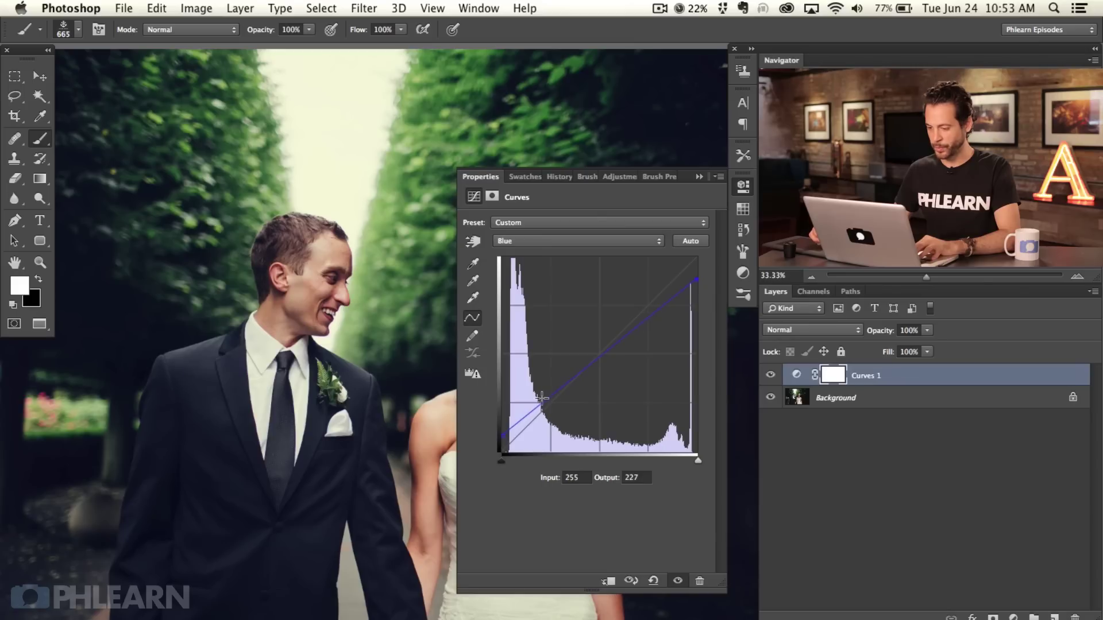
{"action": "left_click", "coordinate": [748, 186]}
Compare the photo with and without the Curves 1 adjustment by toggling the layer's visibility
{"action": "left_click", "coordinate": [770, 375]}
{"action": "left_click", "coordinate": [770, 375]}
{"action": "left_click", "coordinate": [770, 375]}
{"action": "left_click", "coordinate": [770, 375]}
{"action": "left_click_drag", "start_coordinate": [536, 522], "coordinate": [428, 480]}
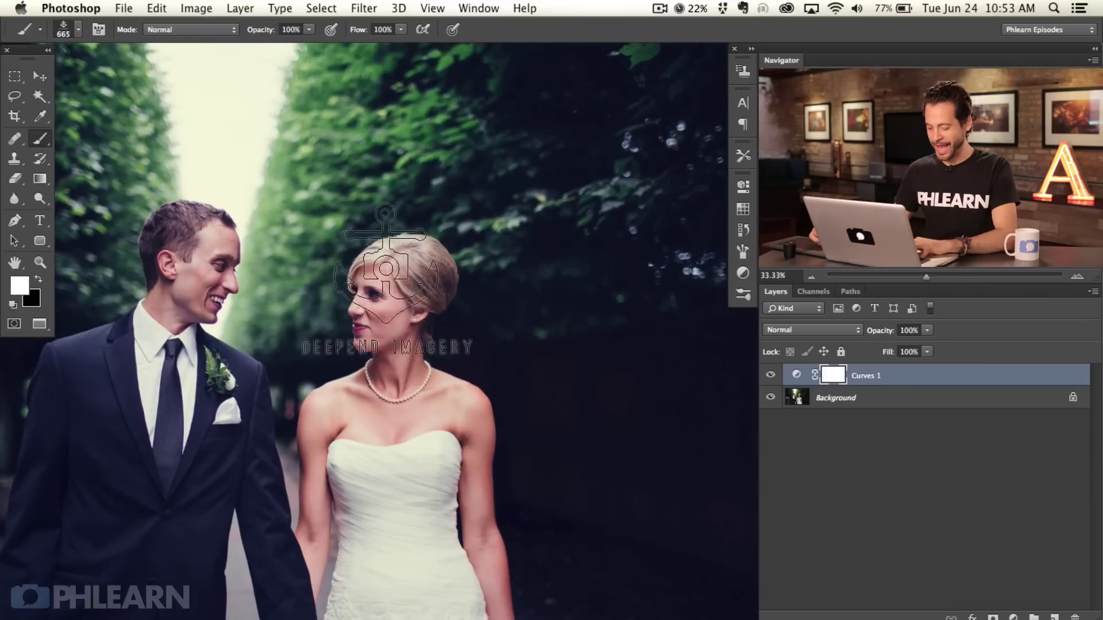
Switch the brush to the soft round 617 px preset
{"action": "right_click", "coordinate": [368, 296]}
{"action": "left_click", "coordinate": [394, 345]}
{"action": "key", "text": "Return"}
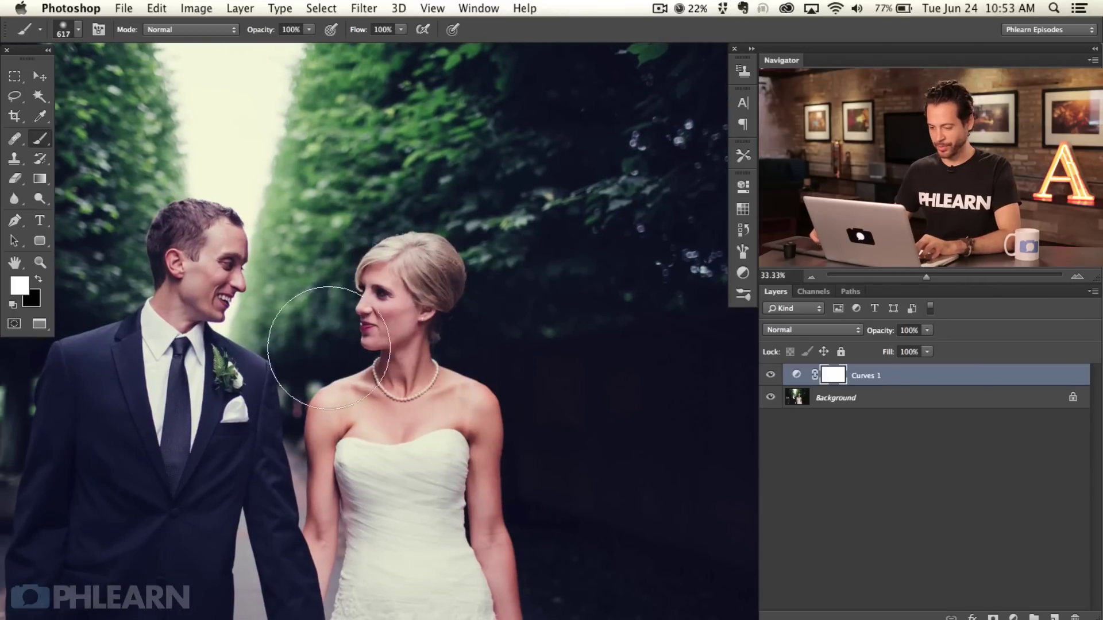
{"action": "left_click_drag", "start_coordinate": [375, 288], "coordinate": [395, 309]}
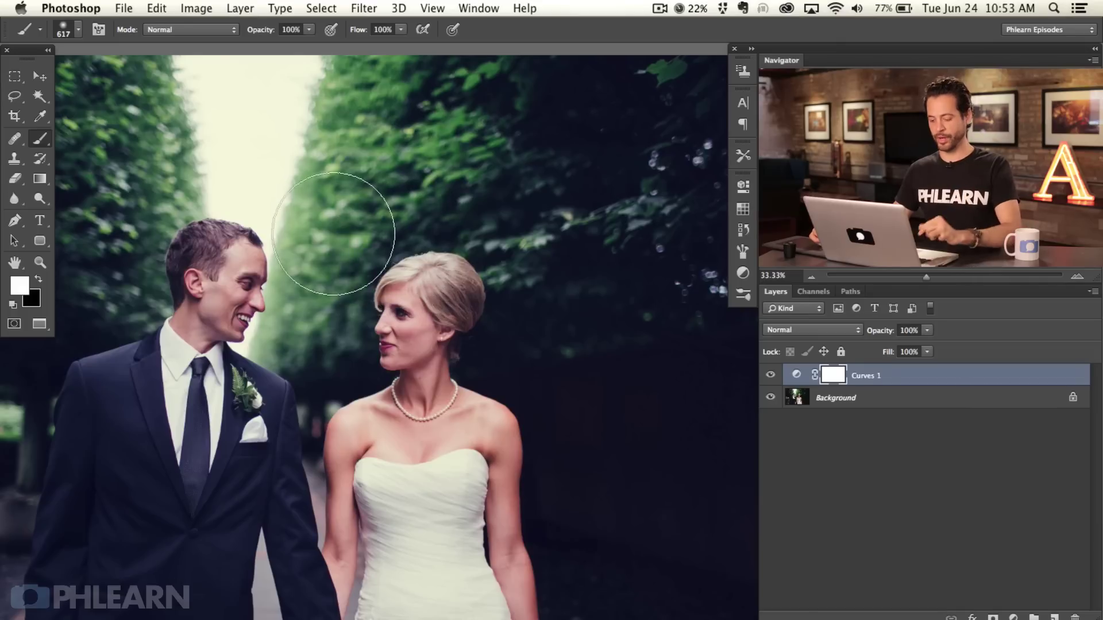
Select the 665 px anchor logo watermark brush from the brush presets
{"action": "right_click", "coordinate": [402, 240]}
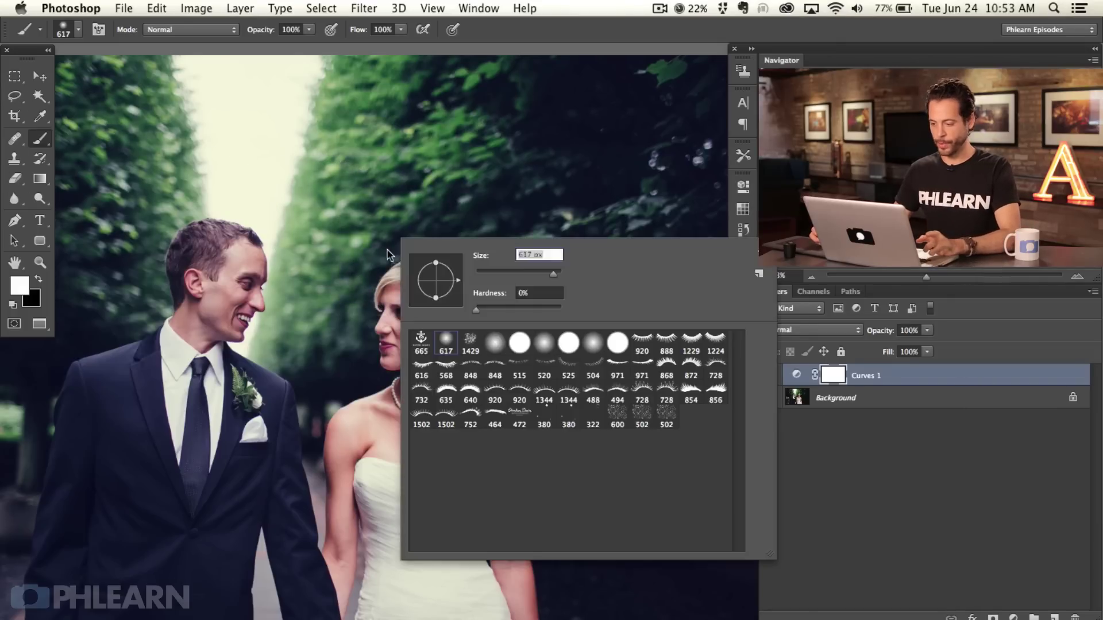
{"action": "left_click", "coordinate": [421, 343]}
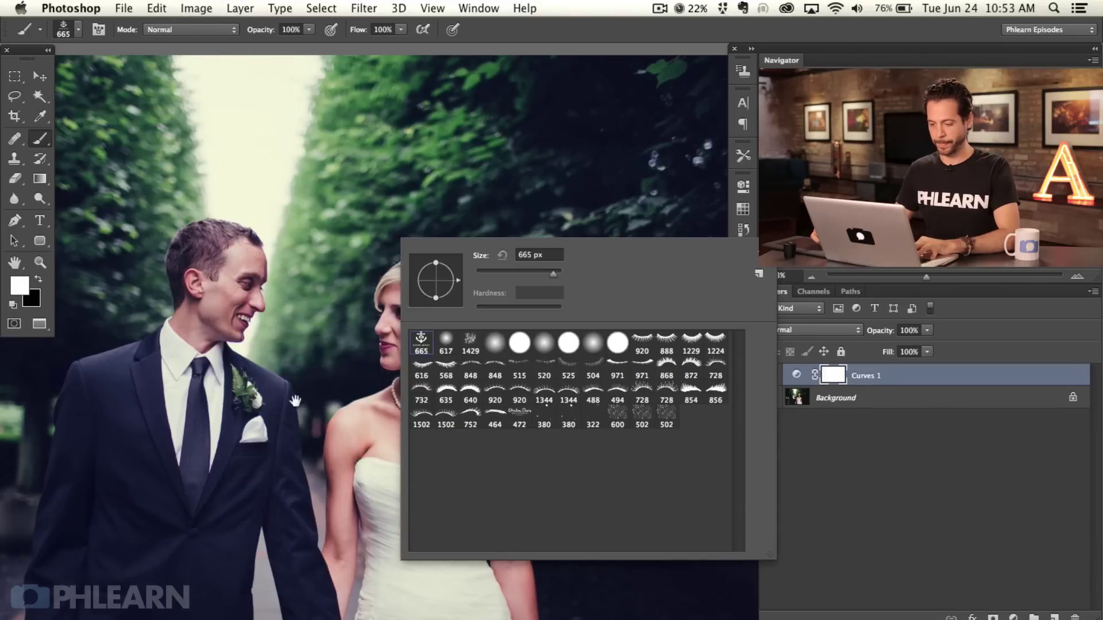
{"action": "key", "text": "Return"}
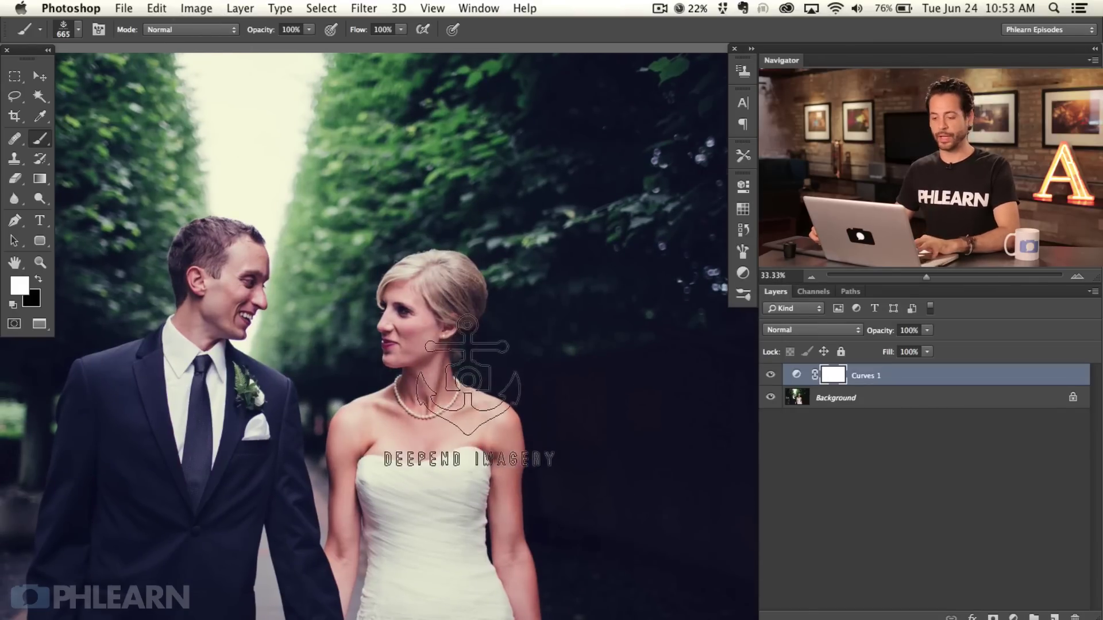
Add a new empty layer above Curves 1 for the watermark
{"action": "left_click_drag", "start_coordinate": [501, 442], "coordinate": [362, 421]}
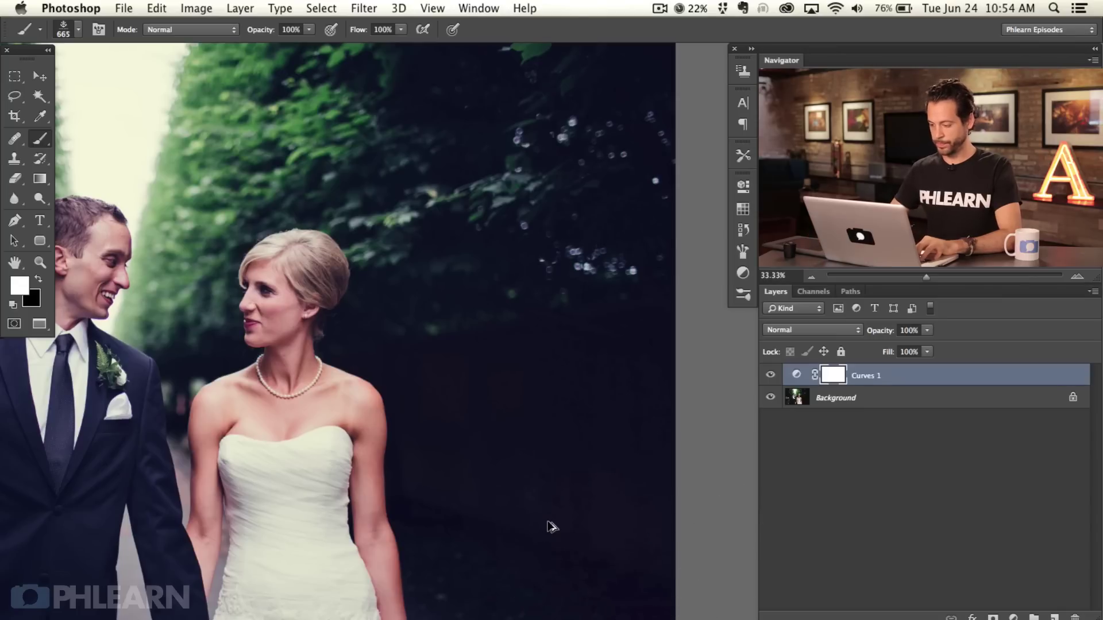
{"action": "key", "text": "alt+shift+super+n"}
{"action": "key", "text": "x"}
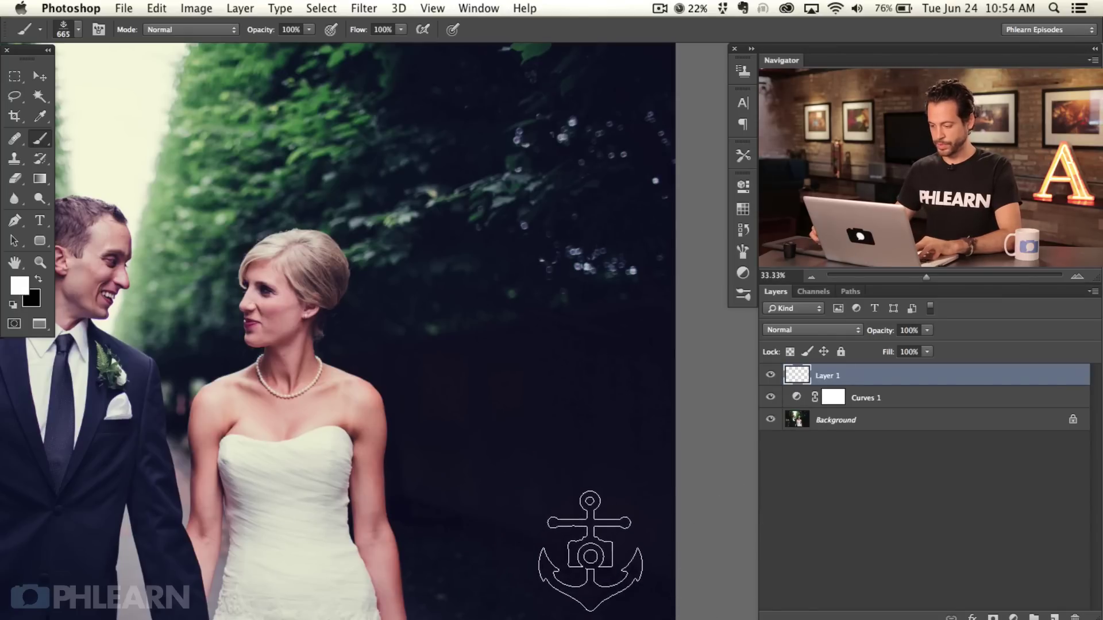
Reduce the watermark brush to 191 px and stamp the logo in white near the photo's lower-right corner
{"action": "left_click", "coordinate": [563, 546]}
{"action": "left_click_drag", "start_coordinate": [401, 611], "coordinate": [475, 531]}
{"action": "key", "text": "super+z"}
{"action": "left_click_drag", "start_coordinate": [583, 472], "coordinate": [566, 473]}
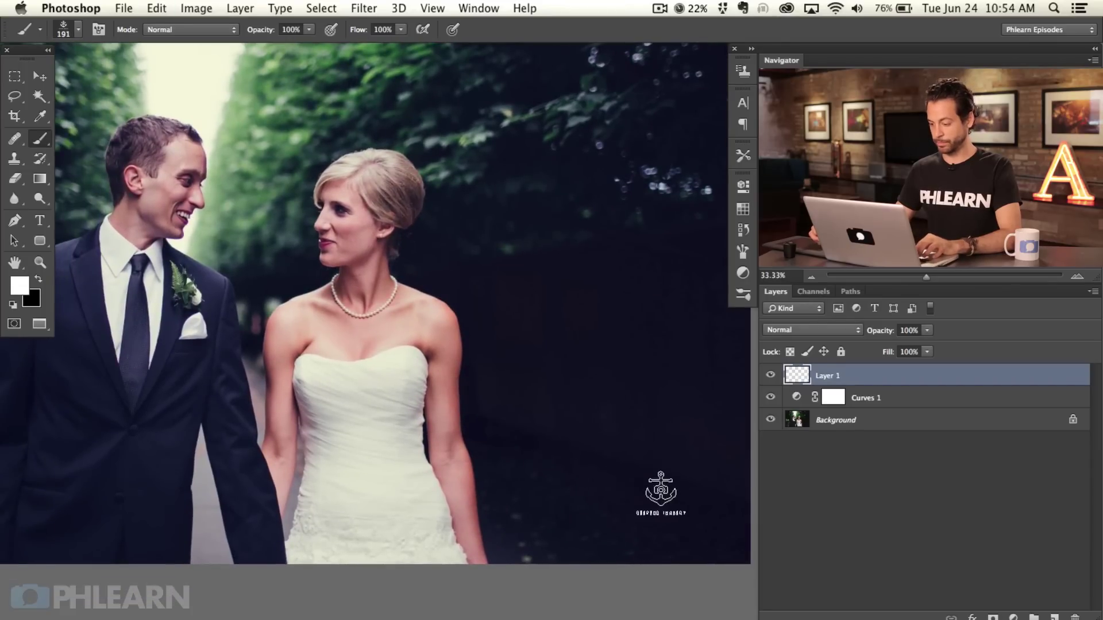
{"action": "scroll", "coordinate": [613, 565], "scroll_direction": "right", "scroll_amount": 5}
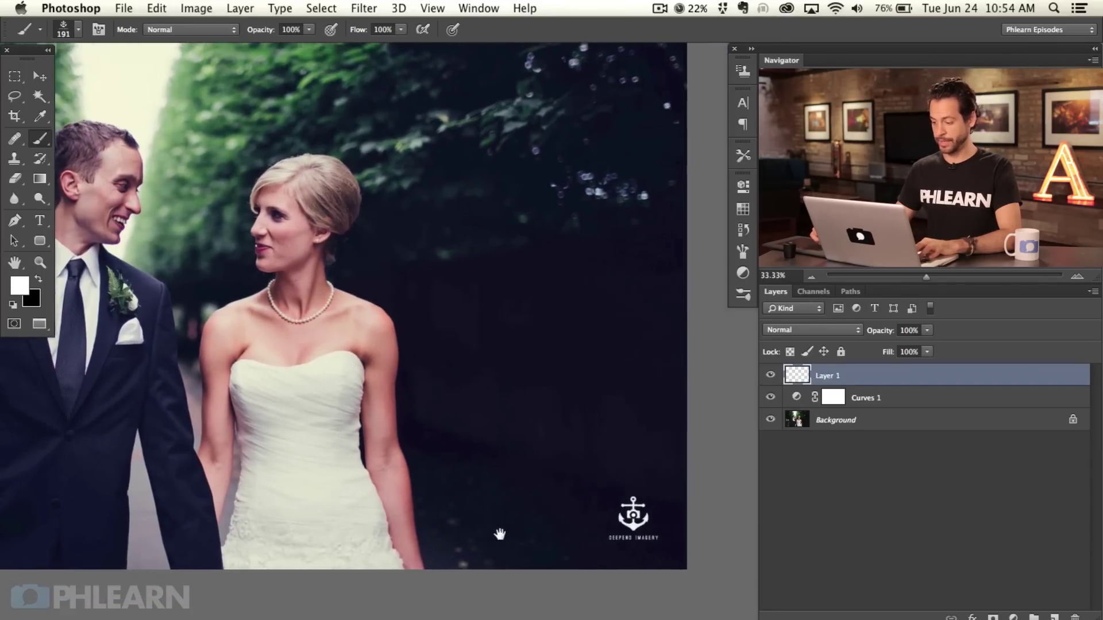
Undo the small corner stamp and stamp the logo in white at 1245 px over the bride and the dark trees beside her
{"action": "key", "text": "super+z"}
{"action": "key", "text": "period"}
{"action": "left_click", "coordinate": [424, 325]}
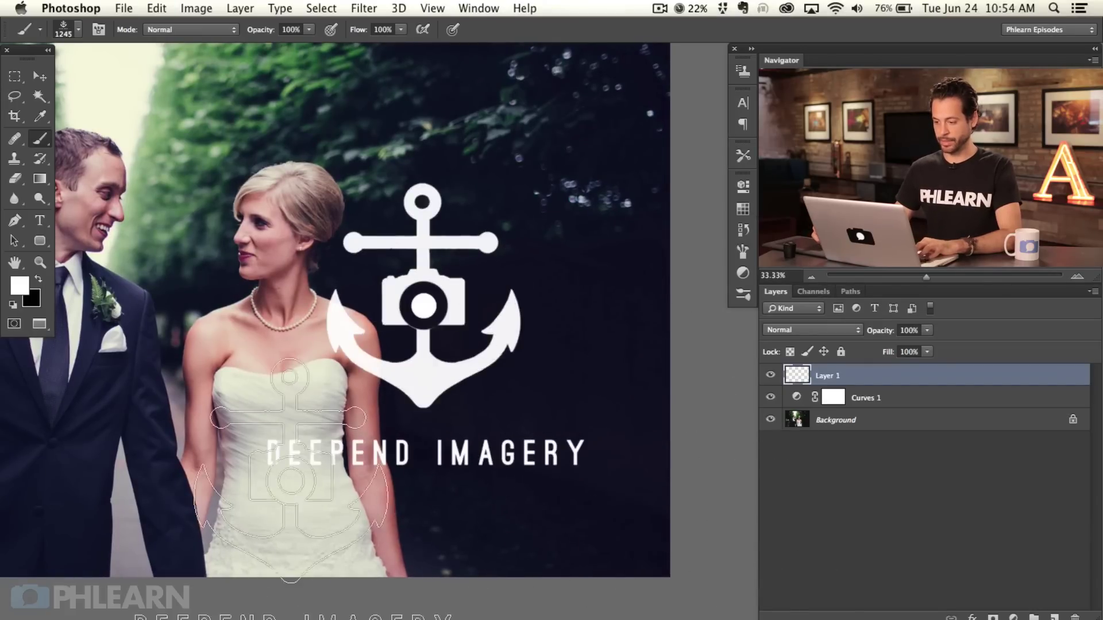
{"action": "scroll", "coordinate": [292, 500], "scroll_direction": "left", "scroll_amount": 6}
{"action": "scroll", "coordinate": [292, 500], "scroll_direction": "up", "scroll_amount": 3}
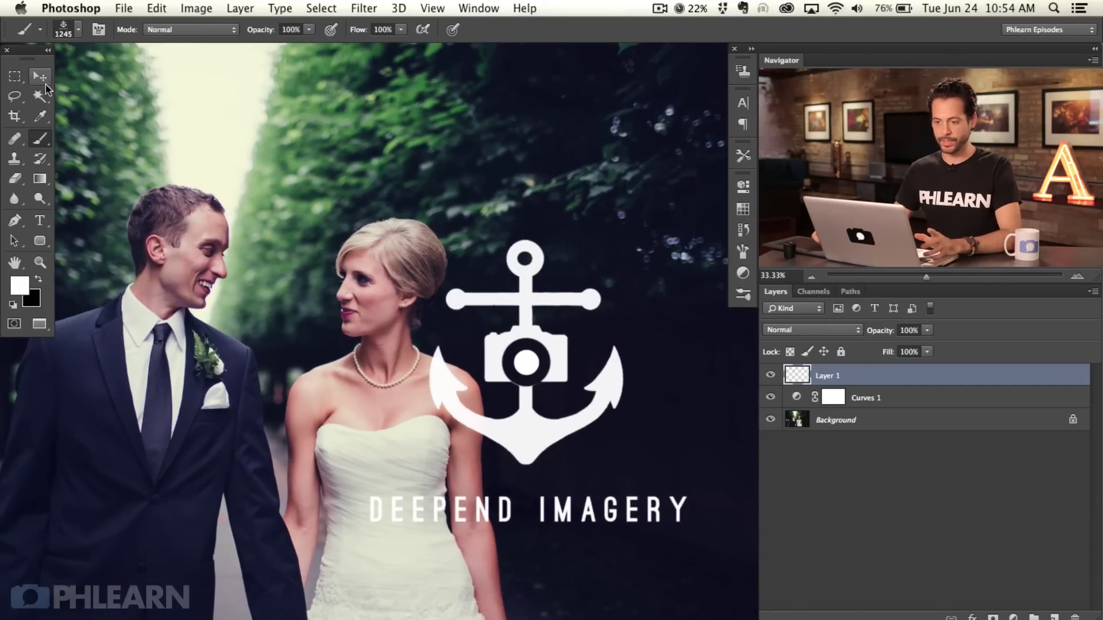
Scale the stamped logo down with Free Transform and move it to the dark area near the photo's lower-right corner
{"action": "left_click", "coordinate": [45, 81]}
{"action": "left_click_drag", "start_coordinate": [529, 349], "coordinate": [492, 343]}
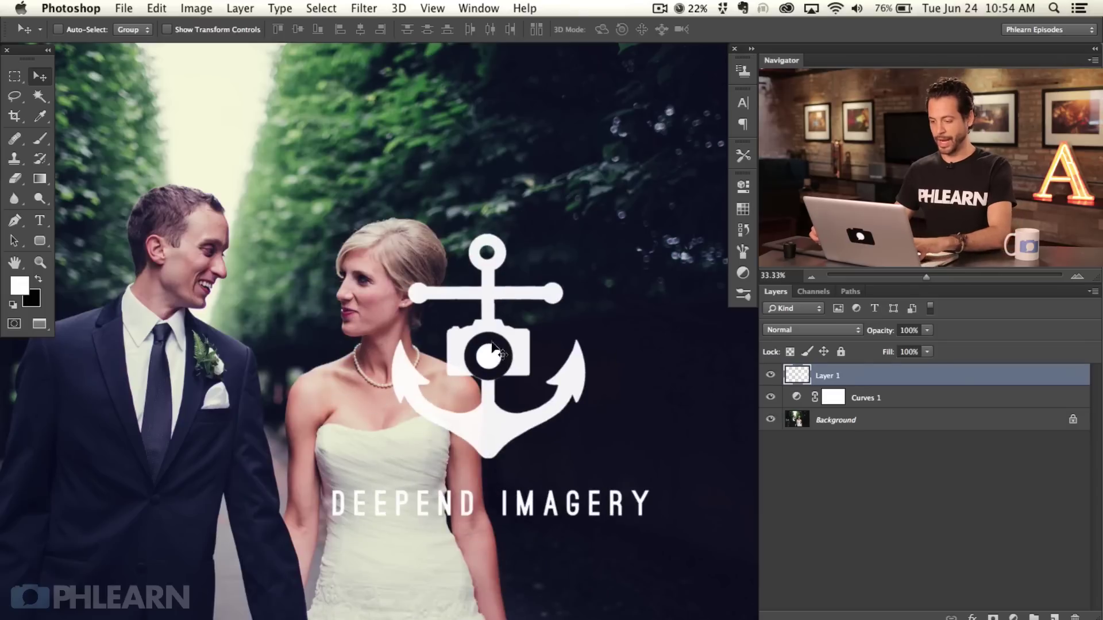
{"action": "key", "text": "super+t"}
{"action": "left_click_drag", "start_coordinate": [329, 231], "coordinate": [527, 409]}
{"action": "key", "text": "Return"}
{"action": "left_click_drag", "start_coordinate": [613, 494], "coordinate": [650, 551]}
{"action": "left_click_drag", "start_coordinate": [566, 534], "coordinate": [440, 550]}
Set Layer 1's blend mode to Overlay and place the logo, scaled down further, in the photo's lower-left corner
{"action": "left_click", "coordinate": [801, 330]}
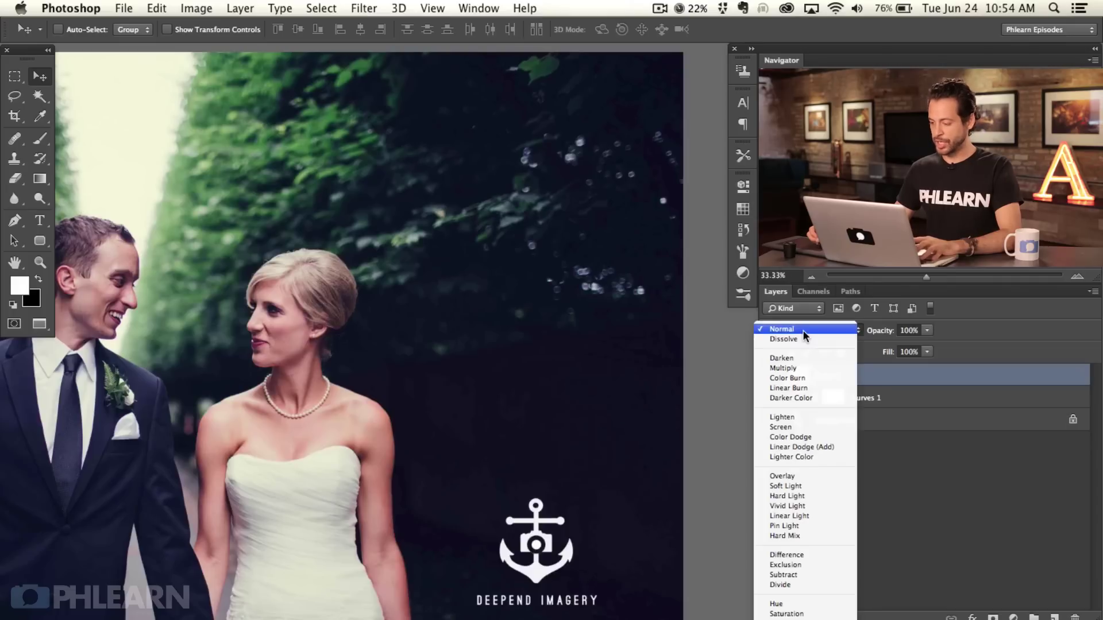
{"action": "left_click", "coordinate": [809, 475]}
{"action": "left_click_drag", "start_coordinate": [545, 570], "coordinate": [129, 494]}
{"action": "scroll", "coordinate": [485, 342], "scroll_direction": "down", "scroll_amount": 5}
{"action": "key", "text": "super+t"}
{"action": "left_click_drag", "start_coordinate": [195, 425], "coordinate": [141, 467]}
{"action": "key", "text": "Return"}
{"action": "left_click_drag", "start_coordinate": [120, 510], "coordinate": [131, 506]}
{"action": "left_click_drag", "start_coordinate": [373, 470], "coordinate": [343, 557]}
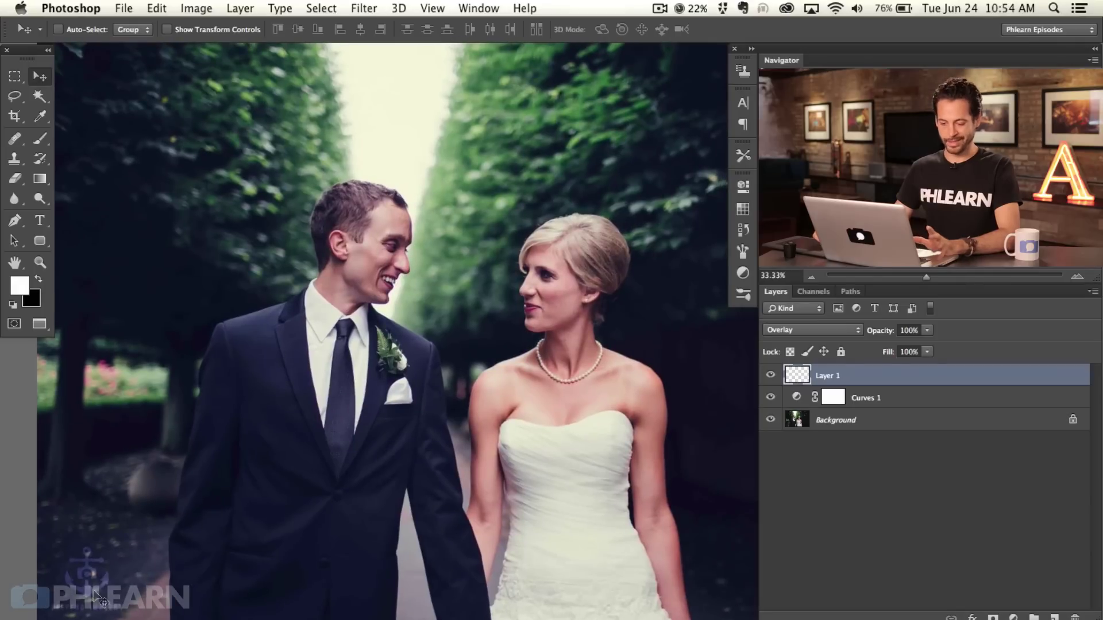
{"action": "left_click_drag", "start_coordinate": [515, 487], "coordinate": [546, 490]}
{"action": "scroll", "coordinate": [504, 444], "scroll_direction": "right", "scroll_amount": 3}
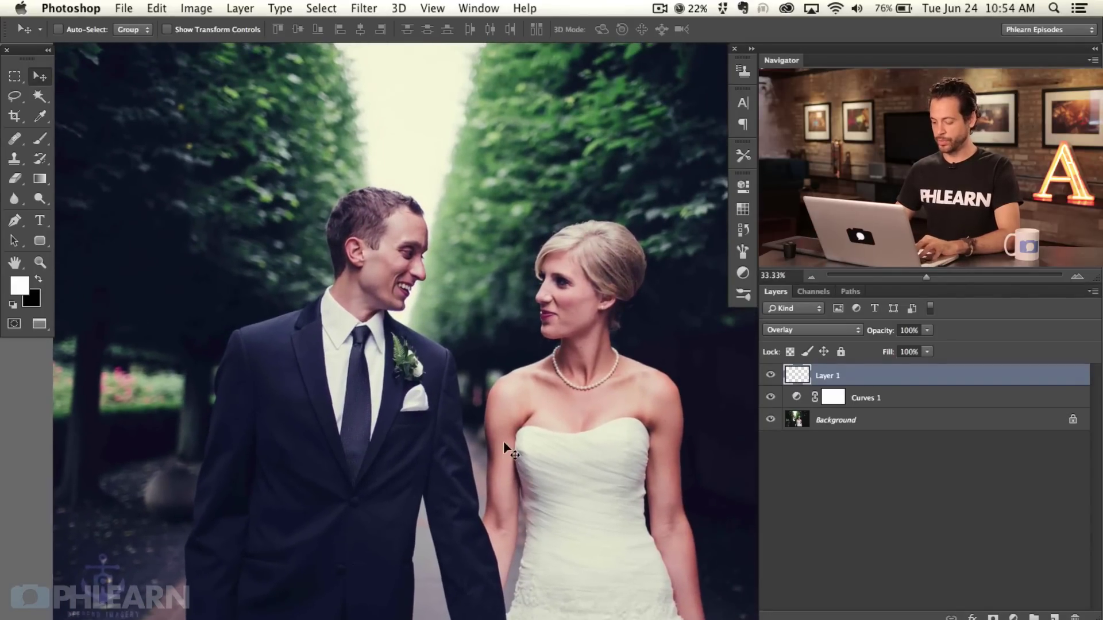
Add a new empty layer above Layer 1 and switch back to the logo brush
{"action": "key", "text": "super+shift+alt+n"}
{"action": "key", "text": "b"}
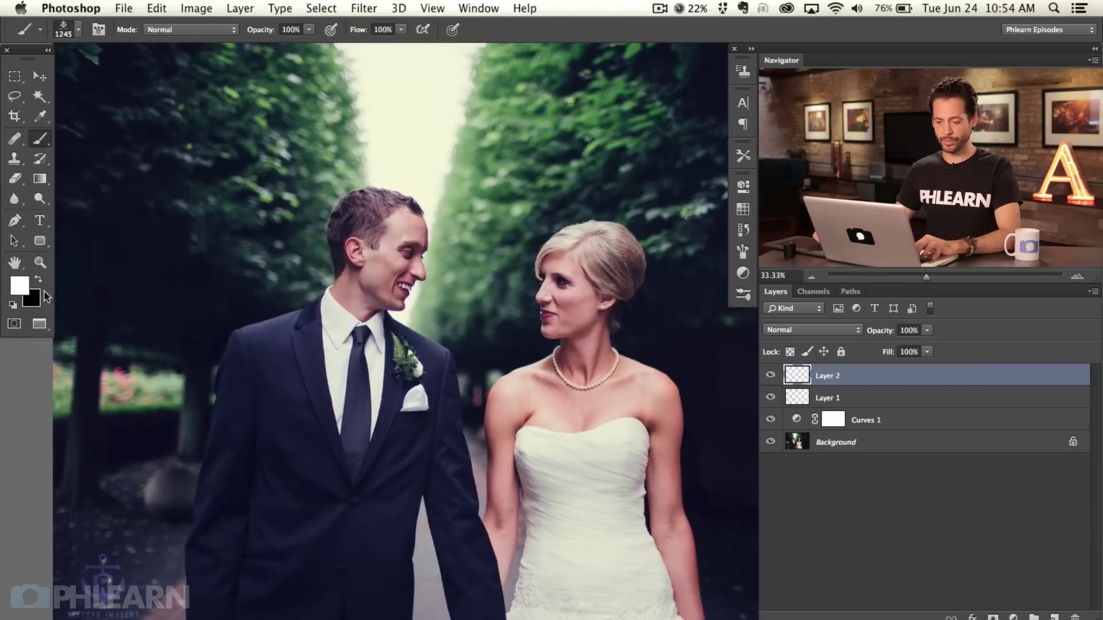
Try stamping the logo in red (ff0000) at 456 px near the photo's lower-right corner
{"action": "left_click", "coordinate": [22, 292]}
{"action": "left_click_drag", "start_coordinate": [380, 243], "coordinate": [519, 149]}
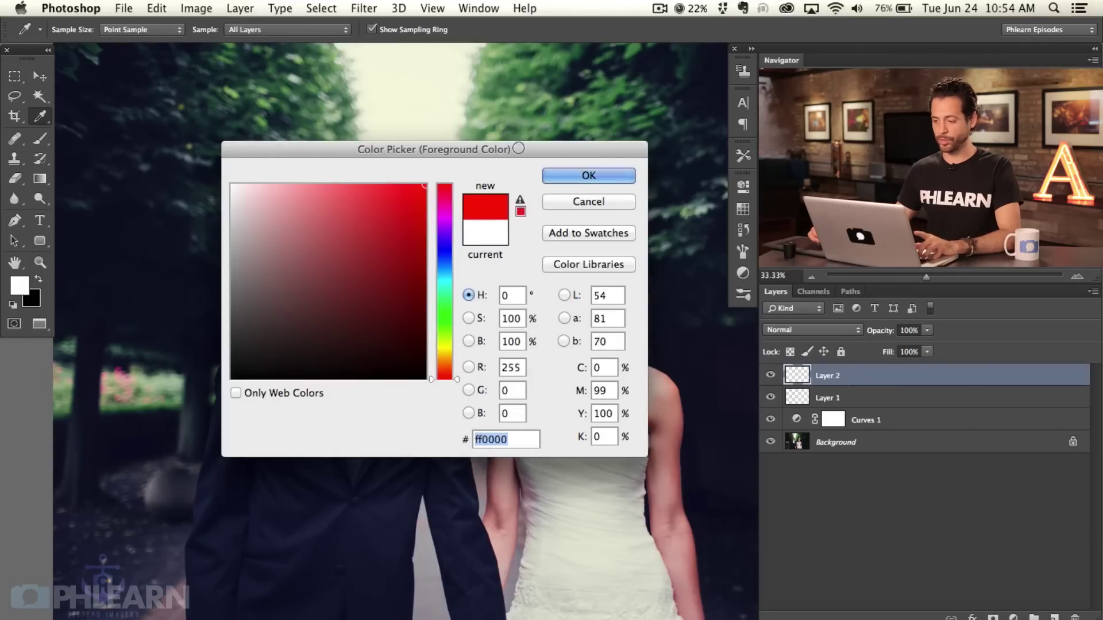
{"action": "left_click", "coordinate": [608, 182]}
{"action": "left_click_drag", "start_coordinate": [614, 367], "coordinate": [417, 373]}
{"action": "mouse_move", "coordinate": [578, 417]}
{"action": "left_mouse_down", "text": "ctrl+alt"}
{"action": "mouse_move", "coordinate": [477, 423]}
{"action": "mouse_move", "coordinate": [521, 426]}
{"action": "left_mouse_up", "text": "ctrl+alt"}
{"action": "left_click", "coordinate": [639, 566]}
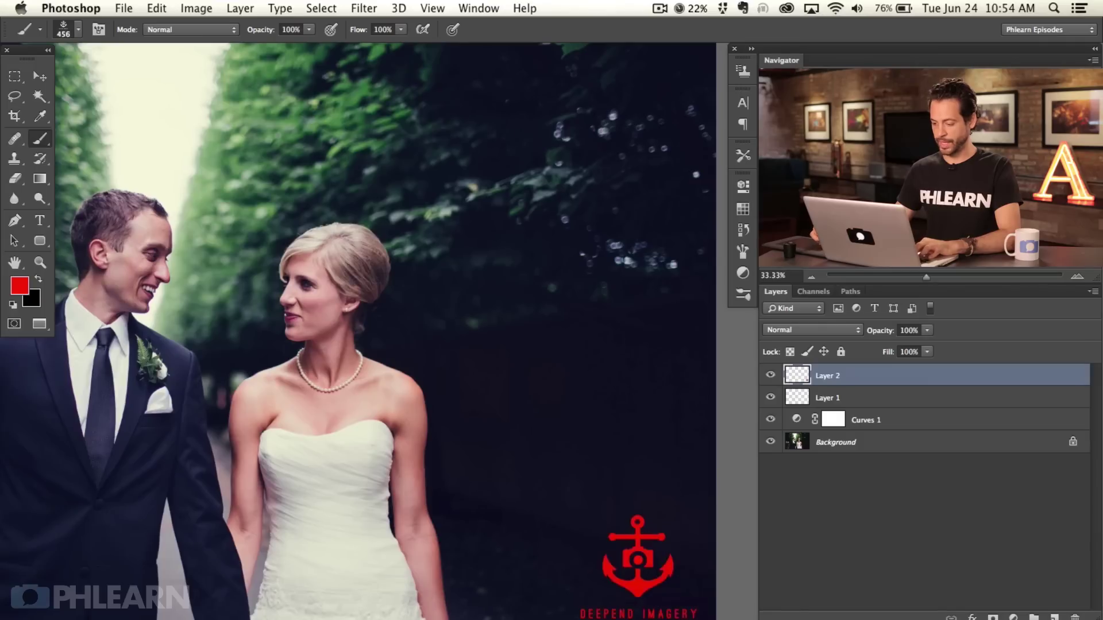
{"action": "left_click_drag", "start_coordinate": [439, 568], "coordinate": [506, 576]}
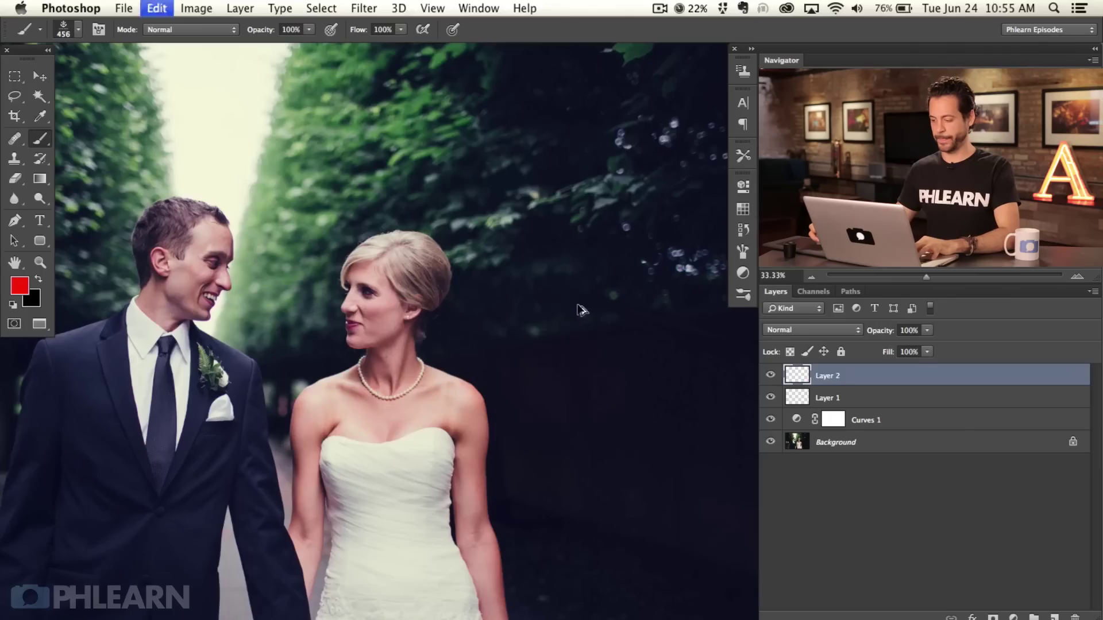
Sample a muted green from the photo's foliage and stamp the logo at 456 px near the lower-right corner
{"action": "left_click_drag", "start_coordinate": [504, 364], "coordinate": [482, 375]}
{"action": "left_click", "coordinate": [314, 106], "text": "alt"}
{"action": "left_click", "coordinate": [683, 573]}
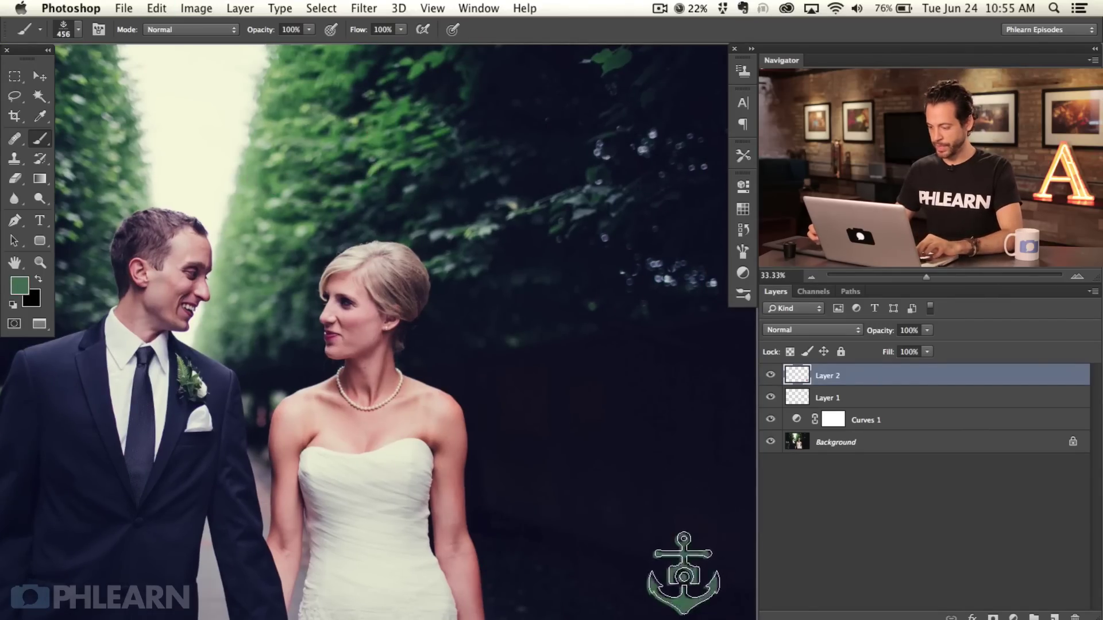
{"action": "left_click_drag", "start_coordinate": [393, 506], "coordinate": [407, 488]}
{"action": "key", "text": "super+minus"}
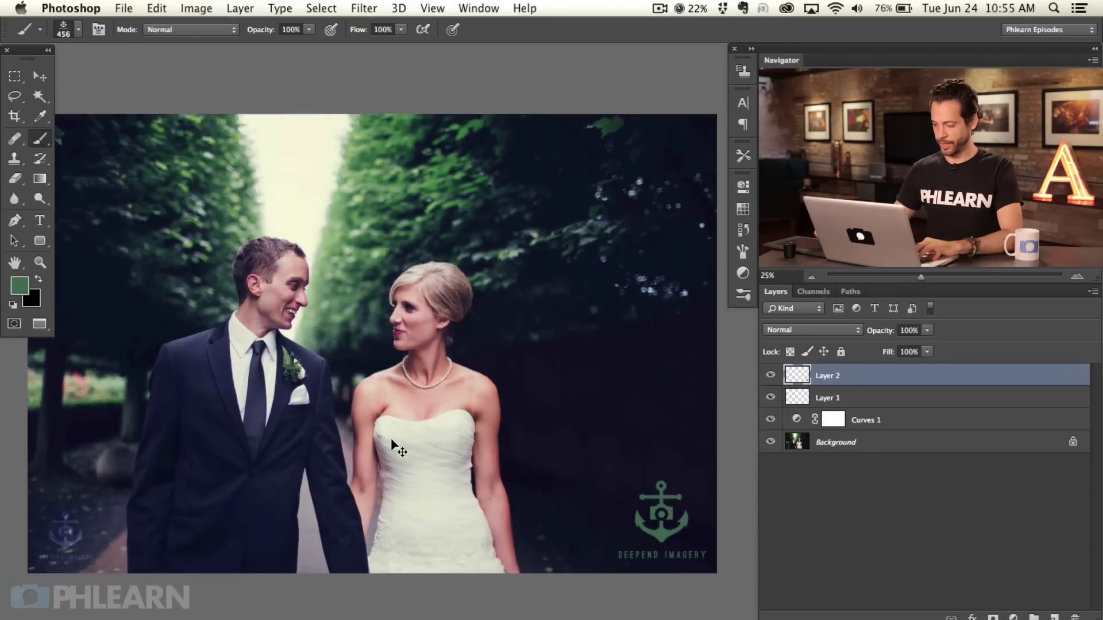
Undo the green stamp, reduce the brush to 277 px and stamp the logo again closer to the lower-right corner
{"action": "left_click_drag", "start_coordinate": [349, 428], "coordinate": [374, 440]}
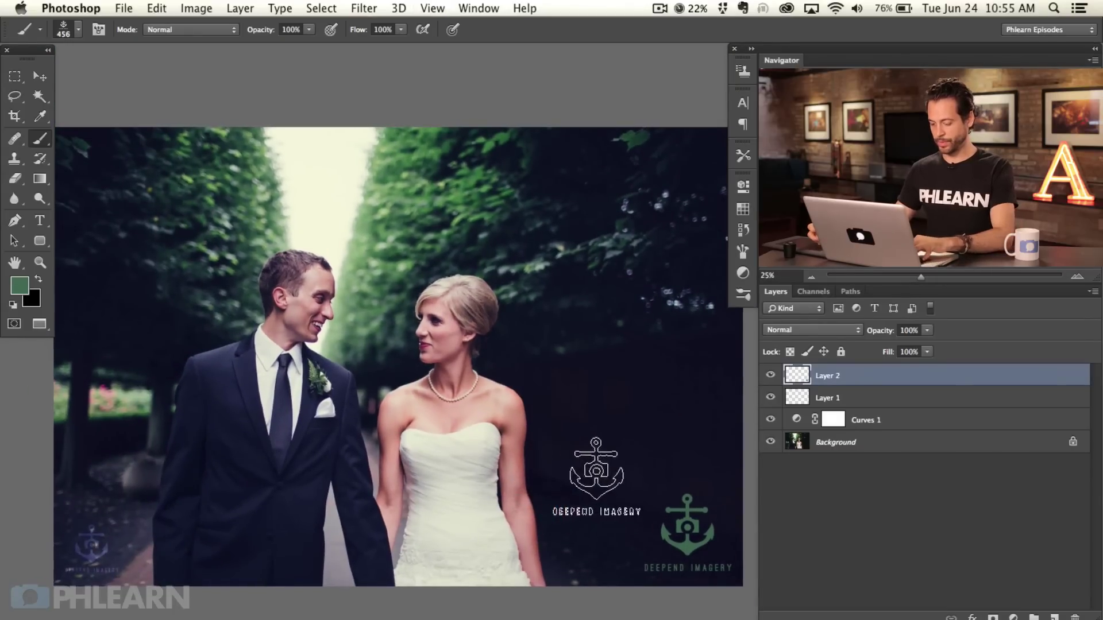
{"action": "key", "text": "super+z"}
{"action": "left_click_drag", "start_coordinate": [675, 542], "coordinate": [646, 517]}
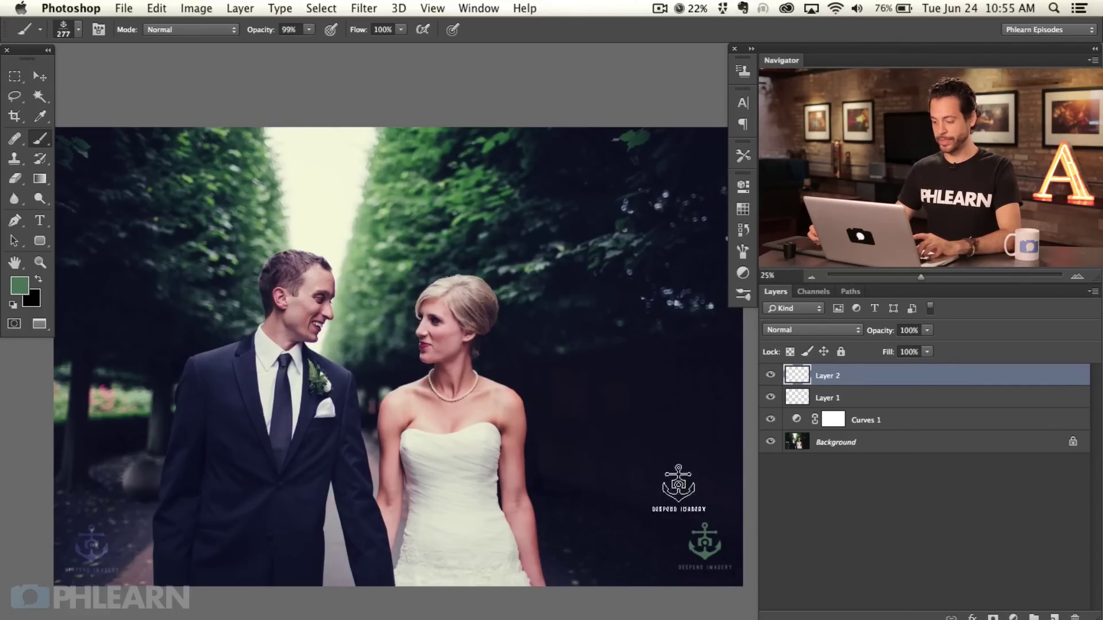
{"action": "left_click_drag", "start_coordinate": [657, 527], "coordinate": [634, 531]}
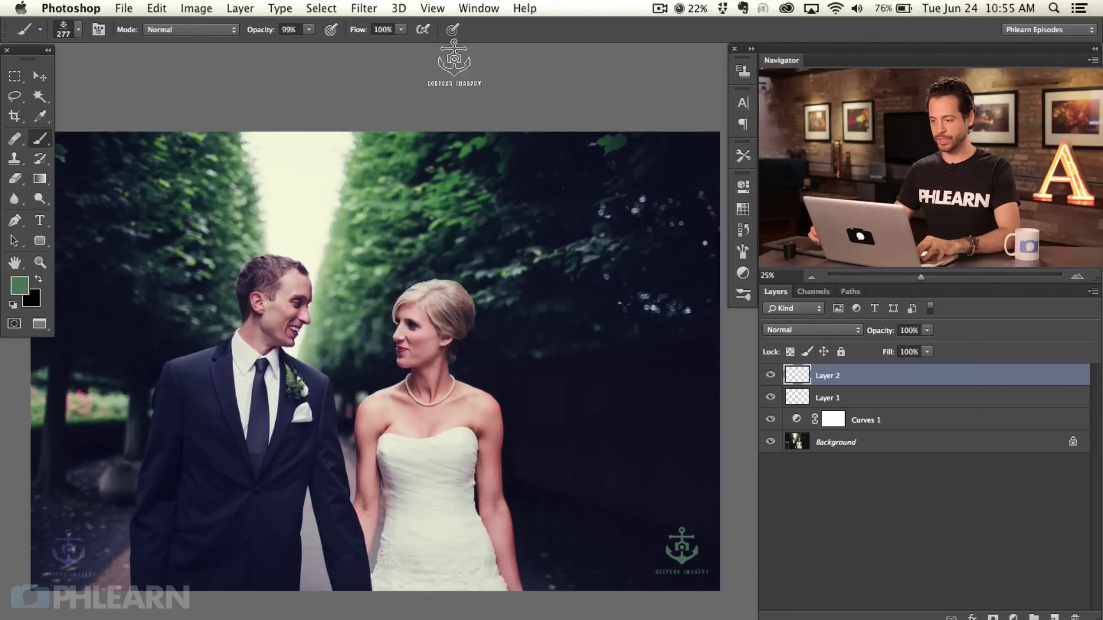
Switch to the for-phlearn-2.jpg photo of the second couple
{"action": "left_click", "coordinate": [476, 7]}
{"action": "left_click", "coordinate": [494, 544]}
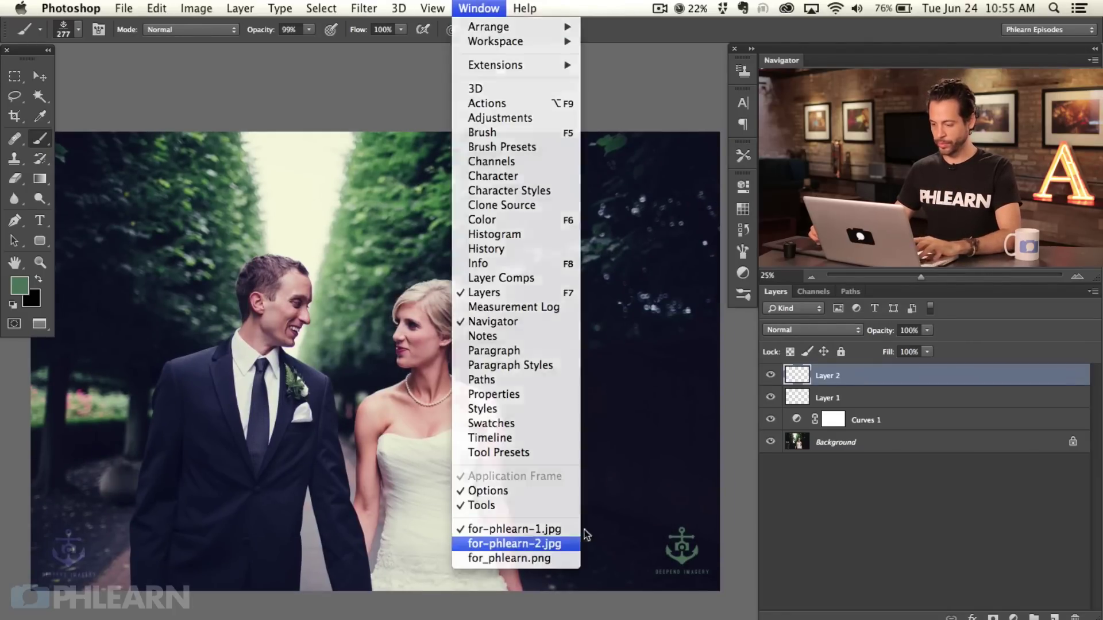
{"action": "scroll", "coordinate": [559, 442], "scroll_direction": "right", "scroll_amount": 2}
{"action": "key", "text": "super+equal"}
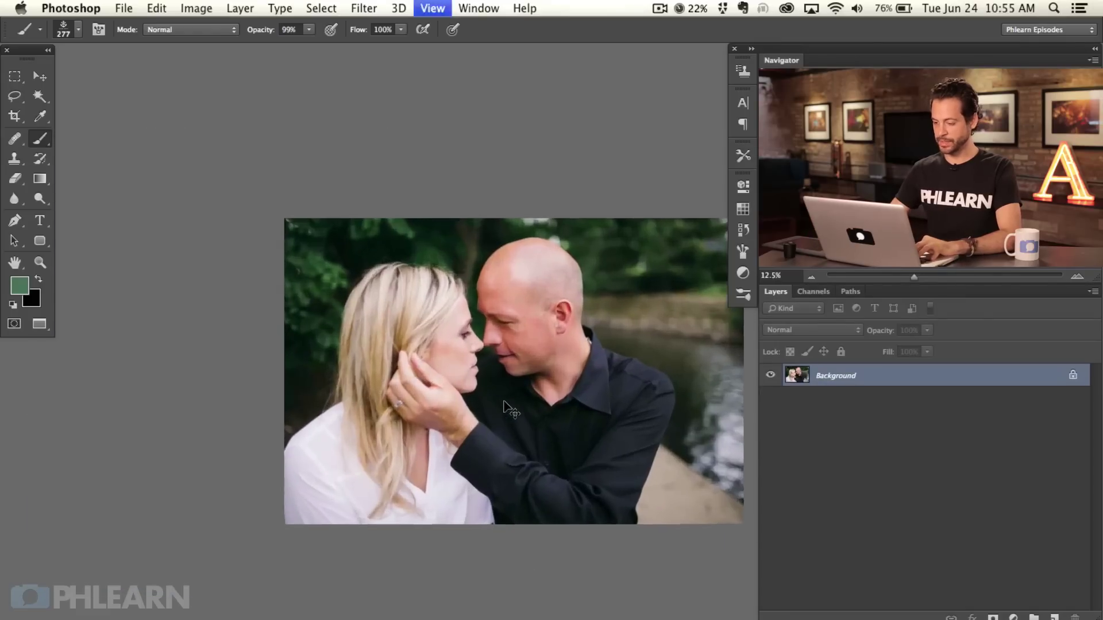
{"action": "left_click_drag", "start_coordinate": [594, 271], "coordinate": [494, 397]}
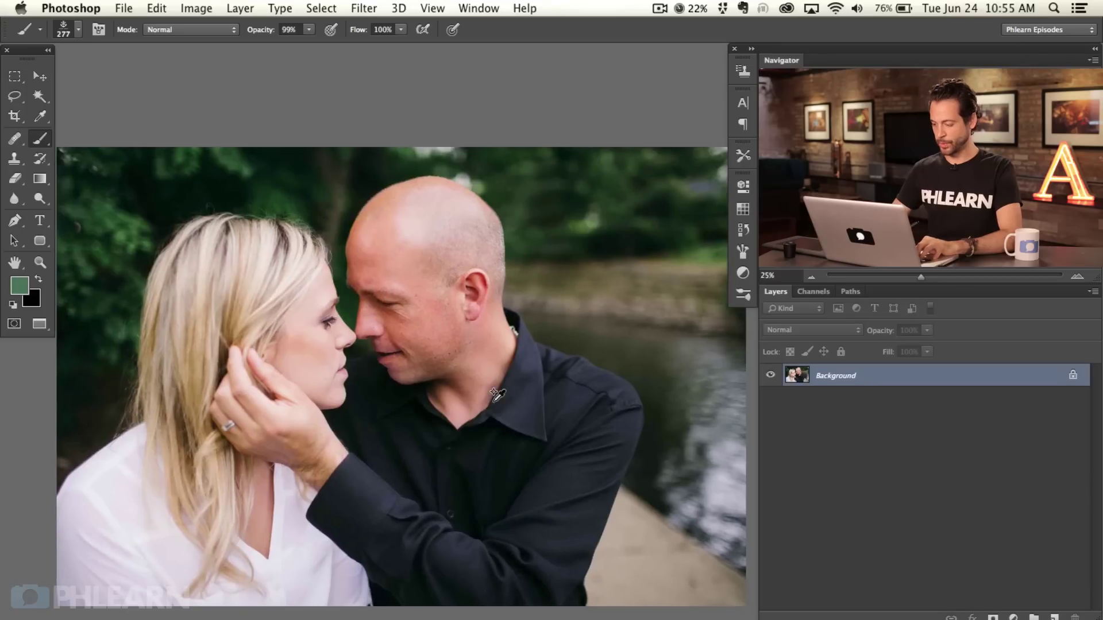
Add a new empty layer above Background and prepare the anchor logo brush at 395 px in the man's dark shirt colour
{"action": "key", "text": "super+alt+shift+n"}
{"action": "right_click", "coordinate": [315, 321]}
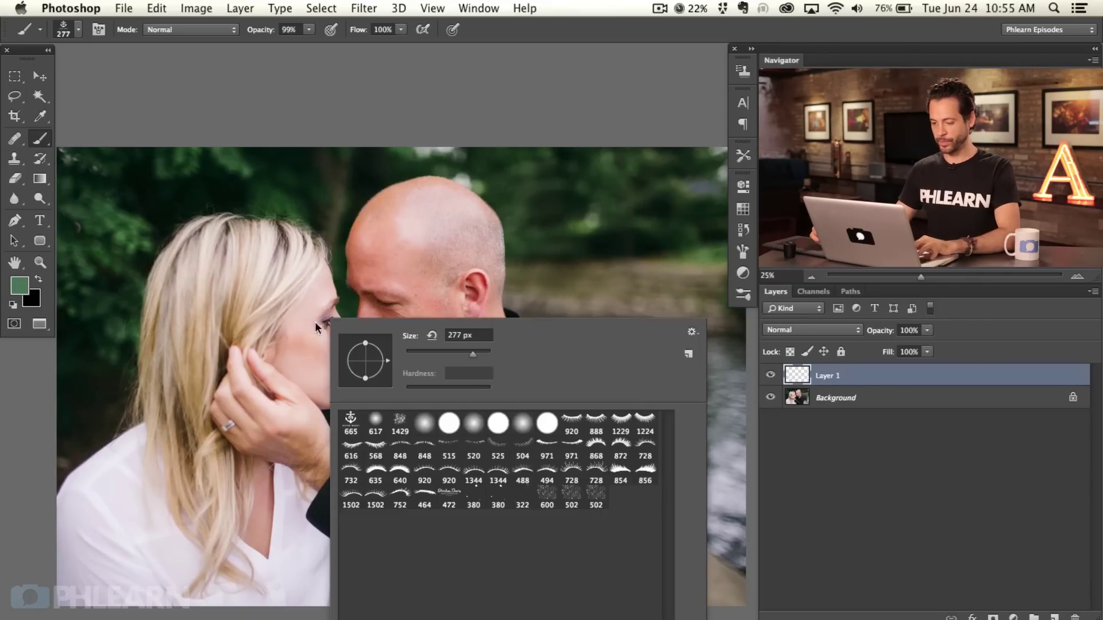
{"action": "double_click", "coordinate": [350, 423]}
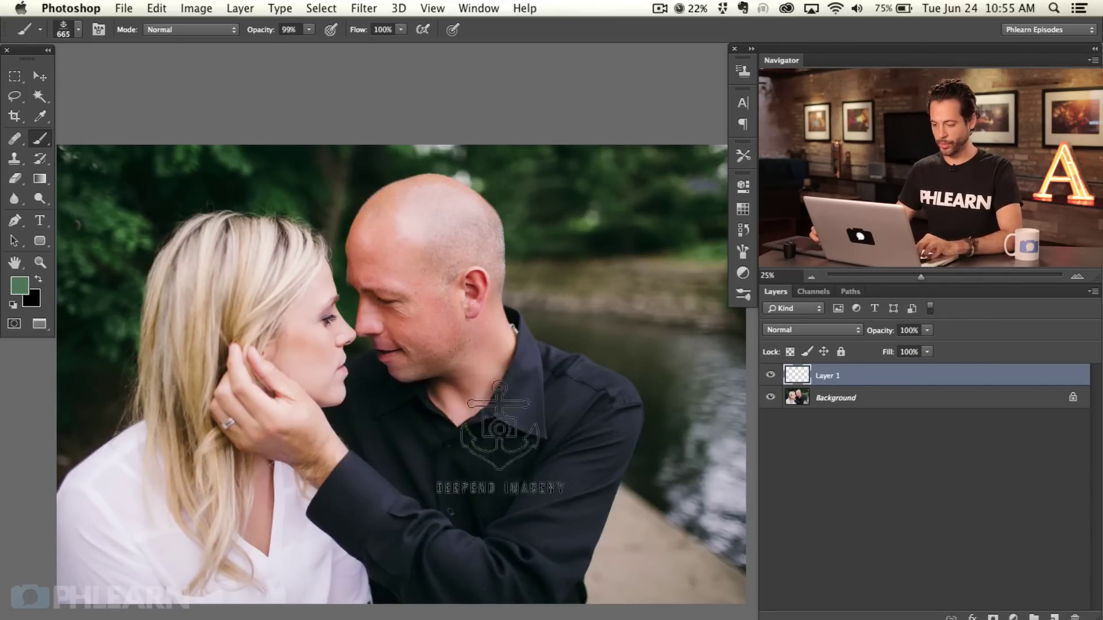
{"action": "left_click", "coordinate": [575, 391], "text": "alt"}
{"action": "left_click_drag", "start_coordinate": [572, 534], "coordinate": [543, 540]}
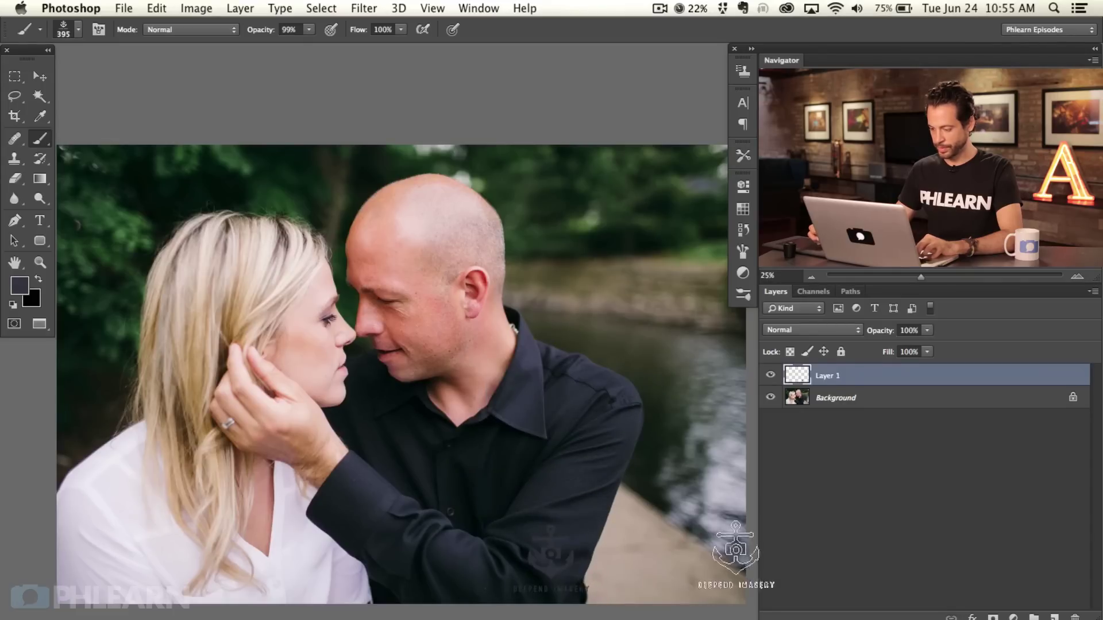
Try stamping the logo near the photo's lower-right corner in the dark shirt colour and in a pale tone sampled from the water
{"action": "left_click", "coordinate": [700, 560]}
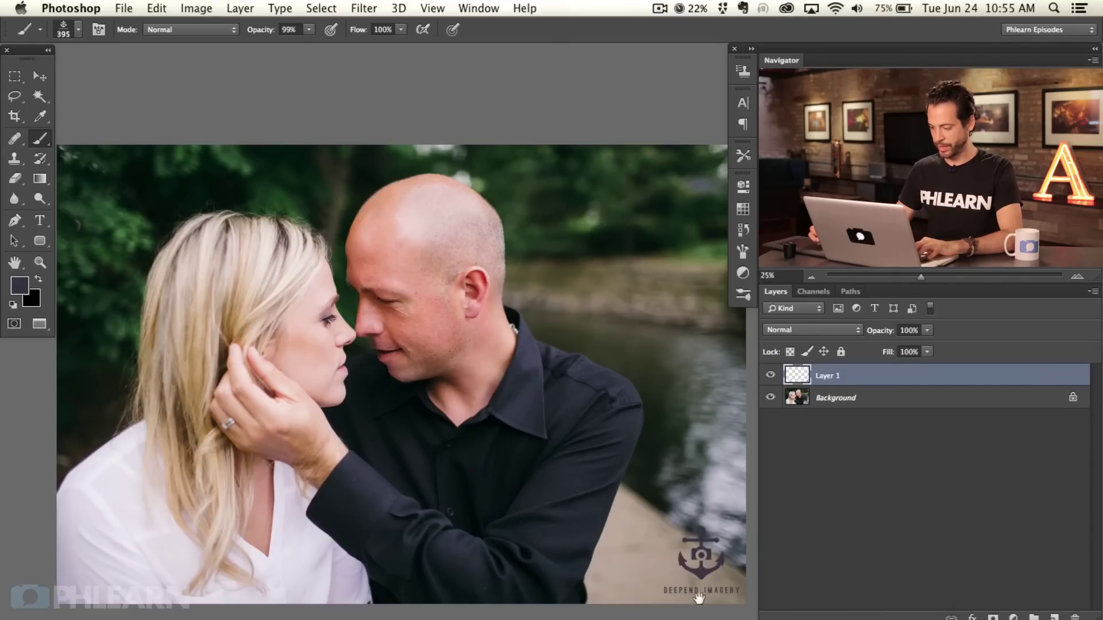
{"action": "left_click_drag", "start_coordinate": [698, 597], "coordinate": [687, 600]}
{"action": "key", "text": "super+z"}
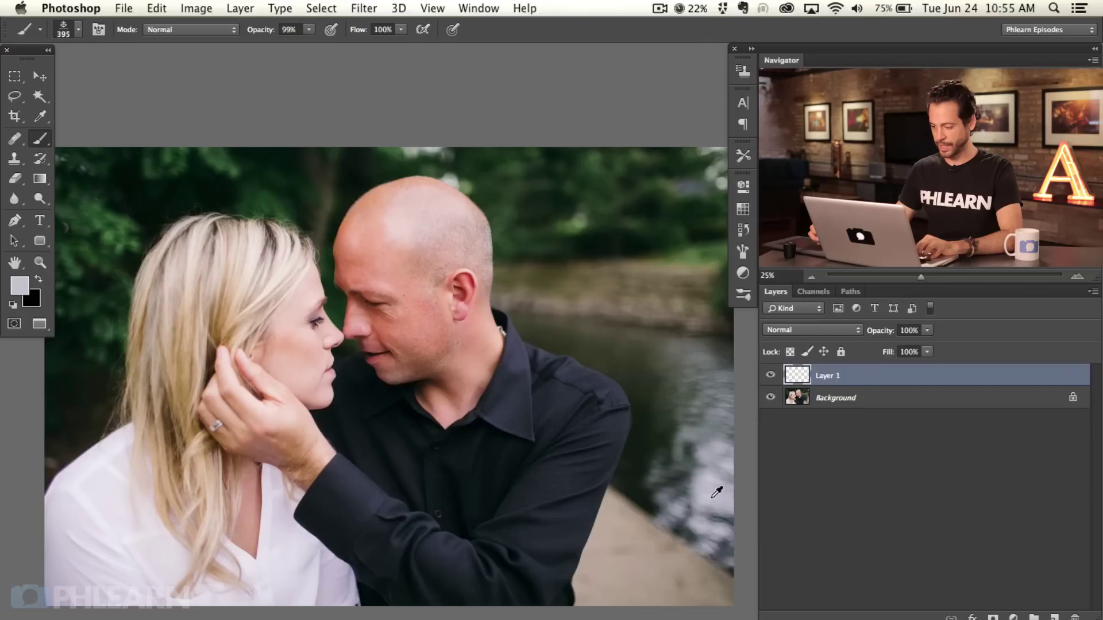
{"action": "left_click", "coordinate": [698, 489]}
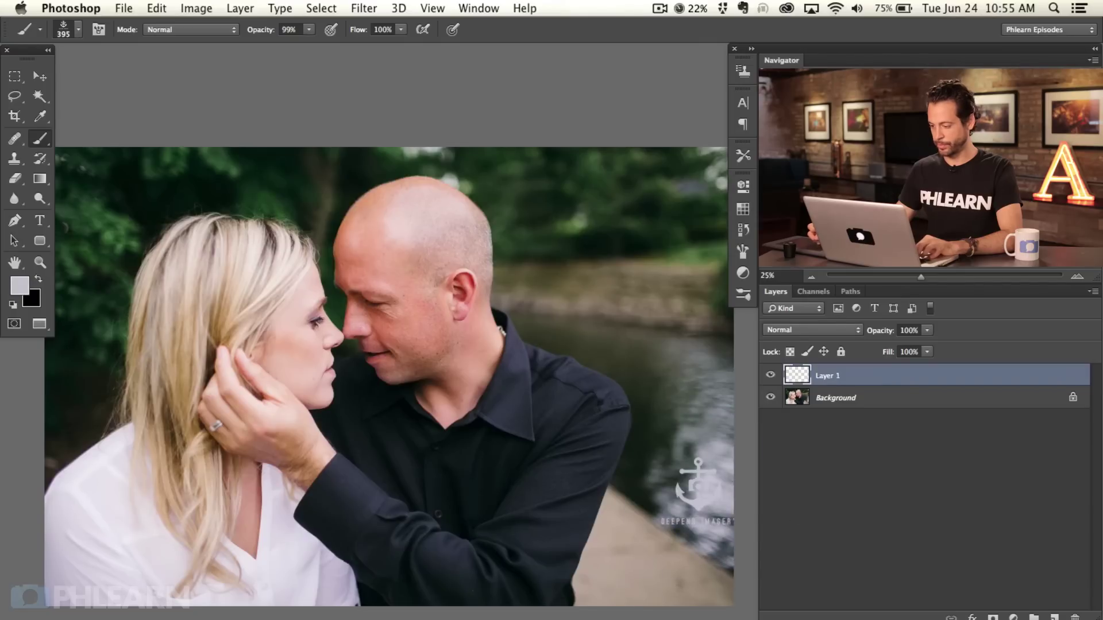
Try stamping the logo near the photo's upper-left corner in a very dark green sampled from the foliage
{"action": "left_click", "coordinate": [95, 244], "text": "alt"}
{"action": "left_click", "coordinate": [109, 192]}
{"action": "left_click_drag", "start_coordinate": [184, 276], "coordinate": [338, 282]}
{"action": "key", "text": "super+z"}
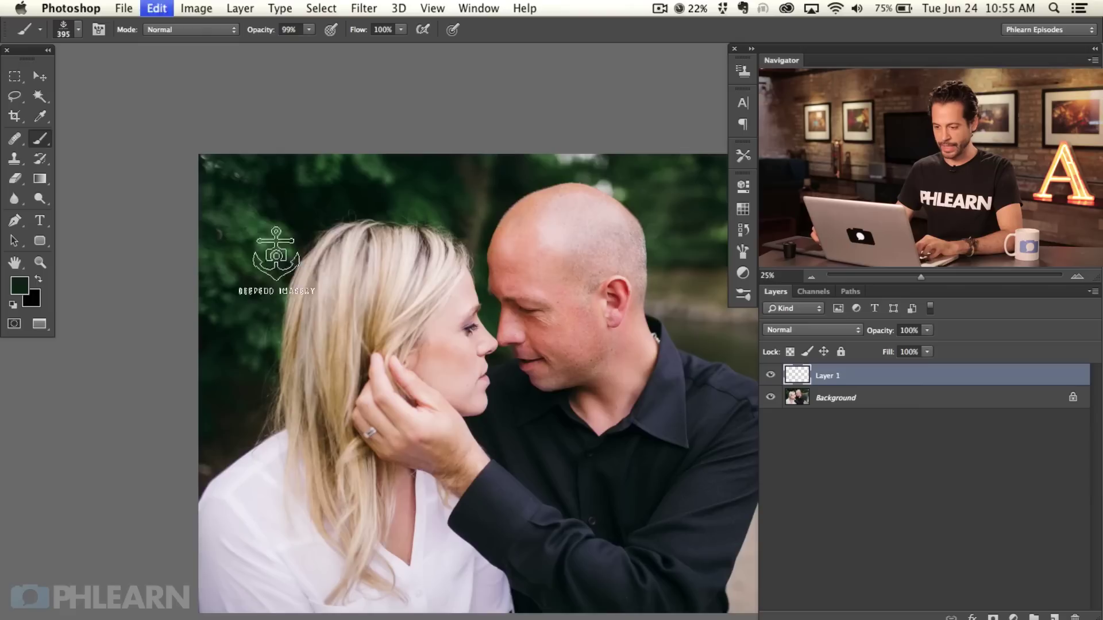
Sample a brighter green from the foliage and stamp the logo in the photo's upper-left corner
{"action": "left_click", "coordinate": [258, 229], "text": "alt"}
{"action": "left_click", "coordinate": [247, 210]}
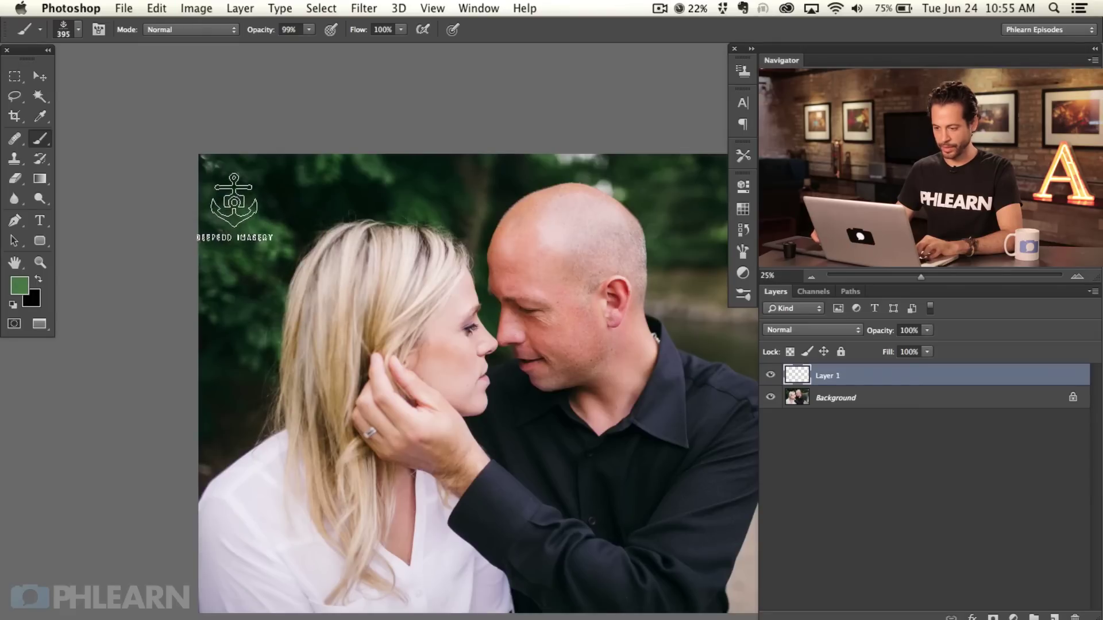
{"action": "left_click_drag", "start_coordinate": [527, 440], "coordinate": [390, 448]}
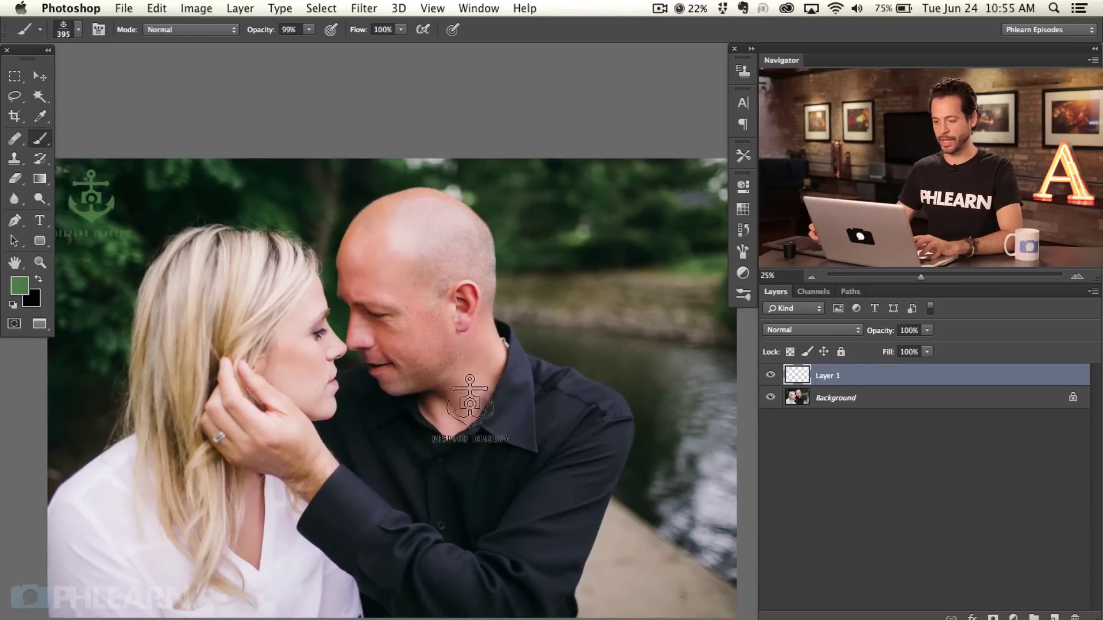
Undo the last stamp, sample a slightly lighter leaf green and stamp the logo again just inside the photo's upper-left corner
{"action": "key", "text": "super+z"}
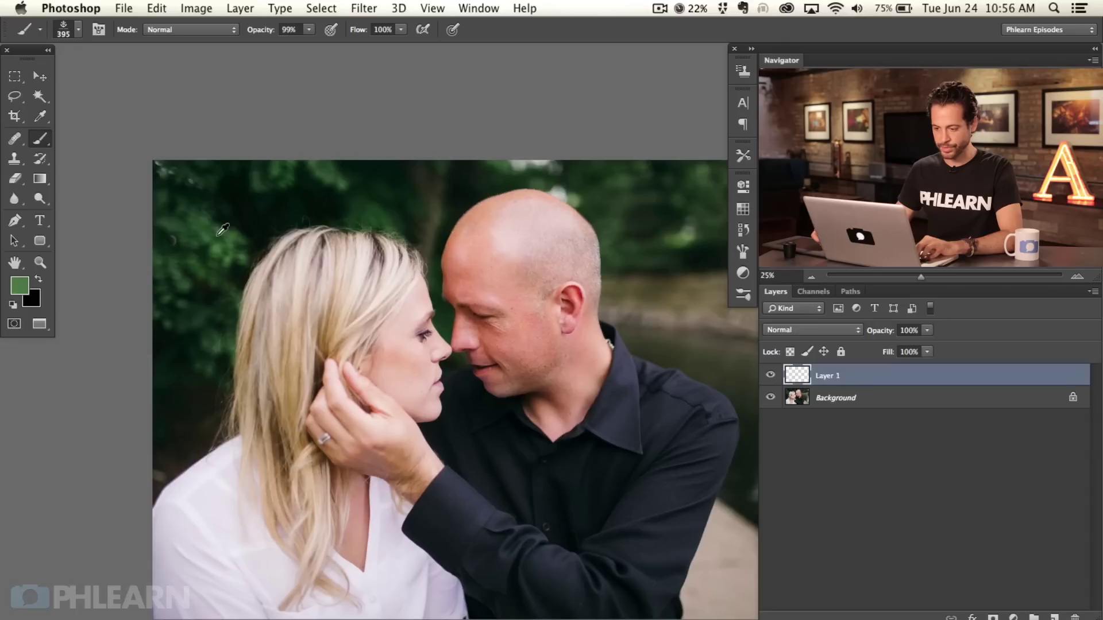
{"action": "left_click", "coordinate": [224, 245], "text": "alt"}
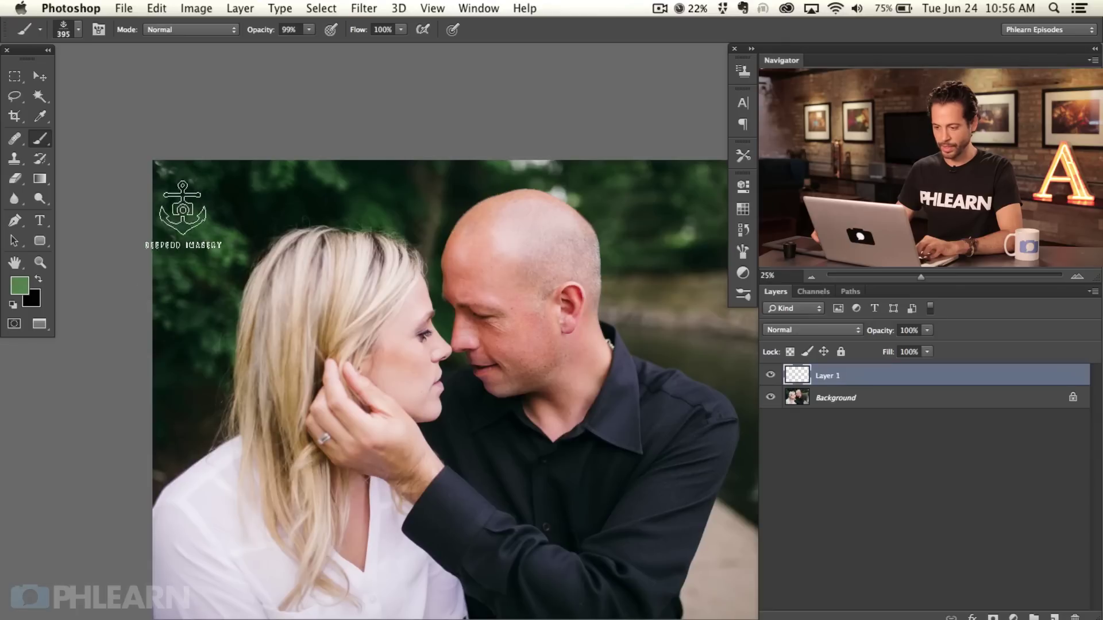
{"action": "left_click", "coordinate": [199, 209]}
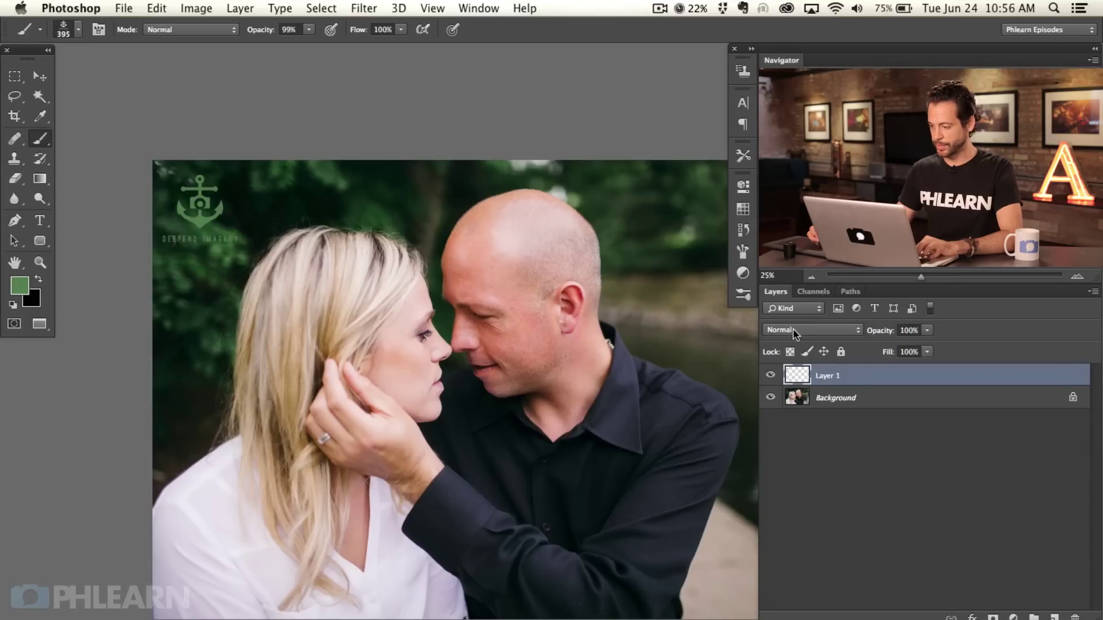
Try Overlay on the watermark layer, settle on Screen as its blend mode and lower its opacity to 56%
{"action": "left_click", "coordinate": [794, 332]}
{"action": "left_click", "coordinate": [801, 478]}
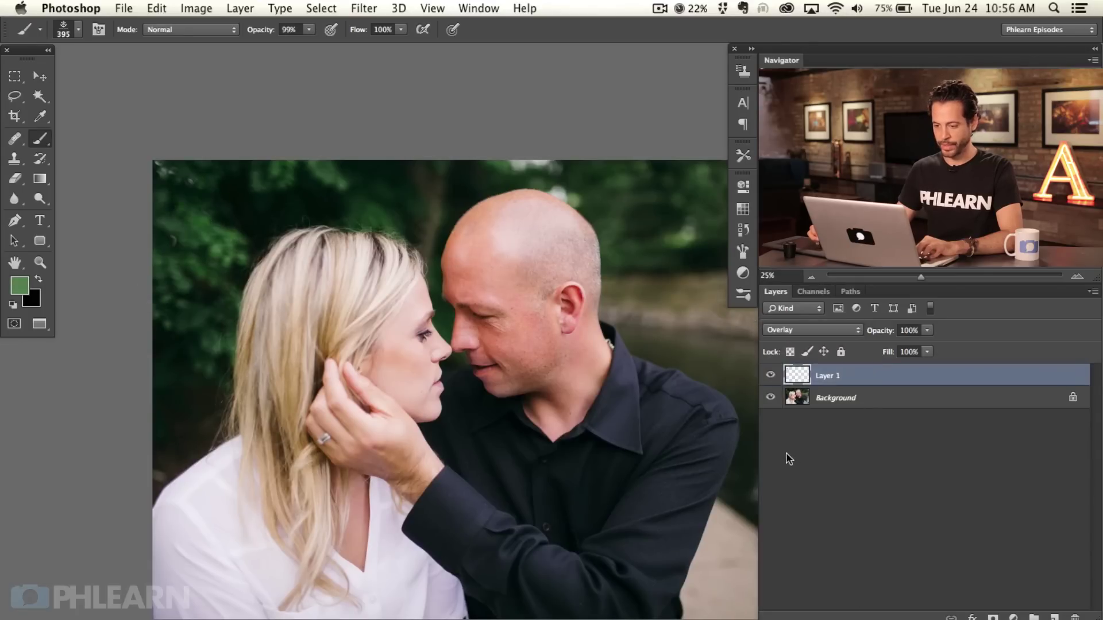
{"action": "left_click", "coordinate": [796, 331]}
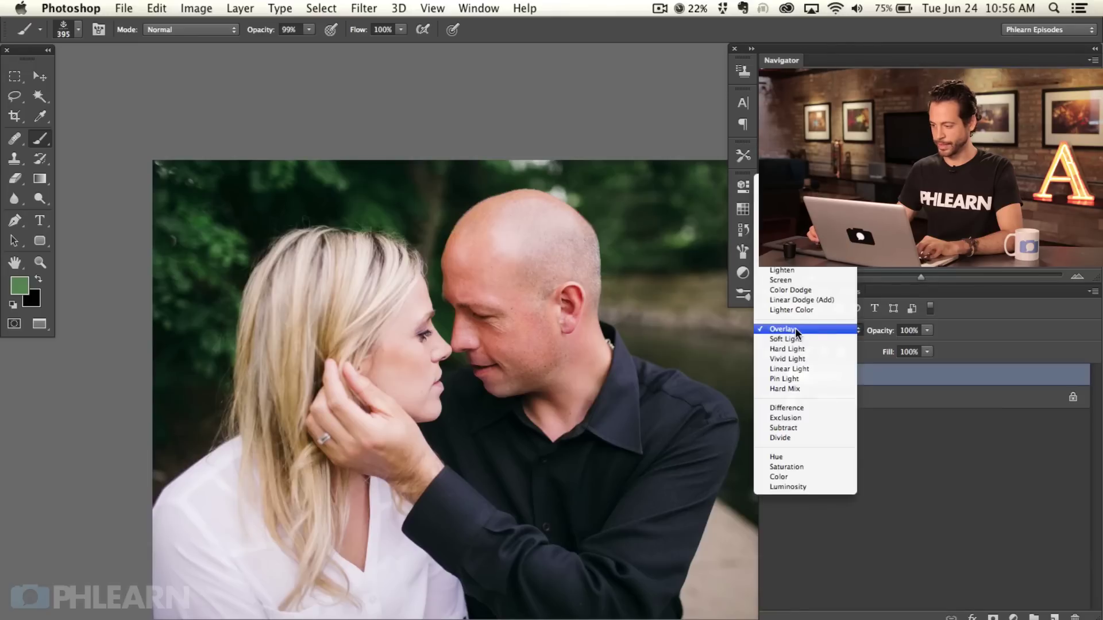
{"action": "left_click", "coordinate": [778, 280]}
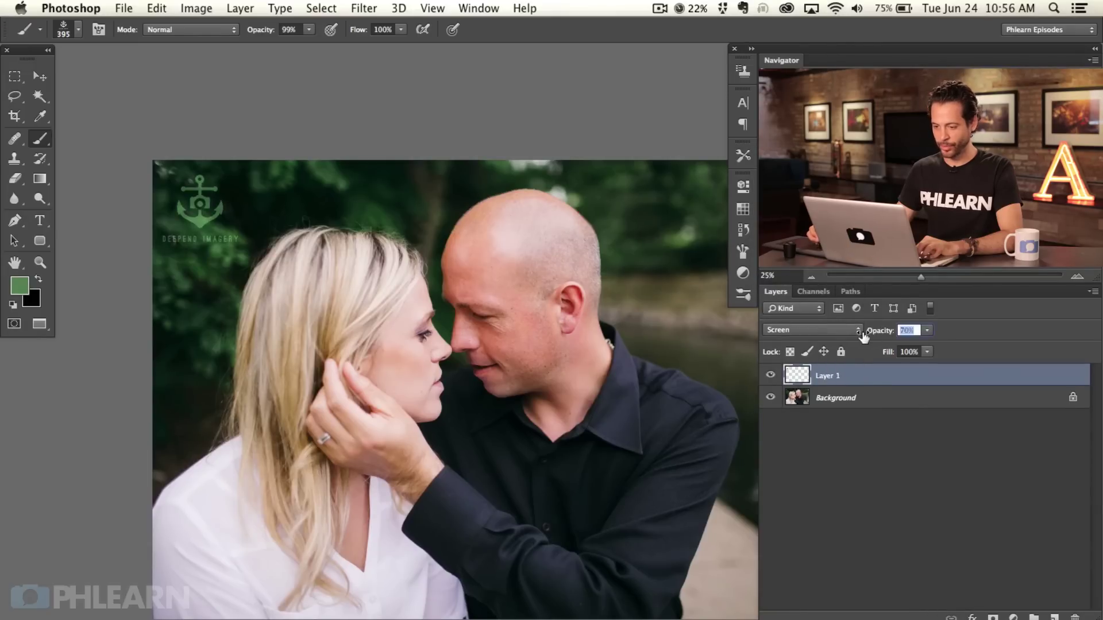
{"action": "left_click_drag", "start_coordinate": [679, 453], "coordinate": [561, 478]}
{"action": "left_click", "coordinate": [570, 418]}
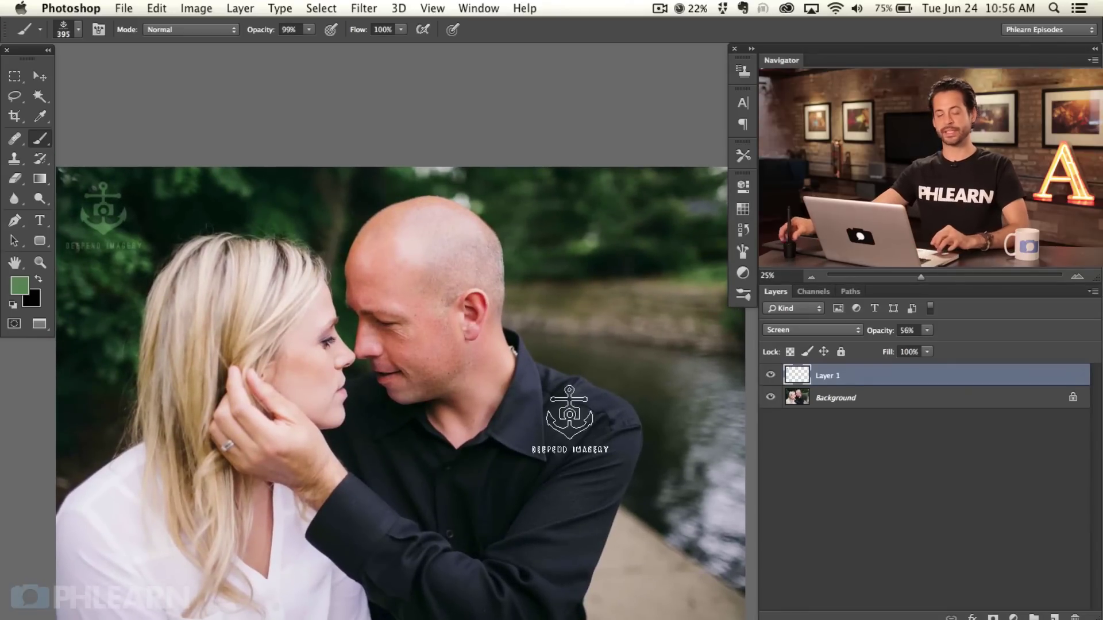